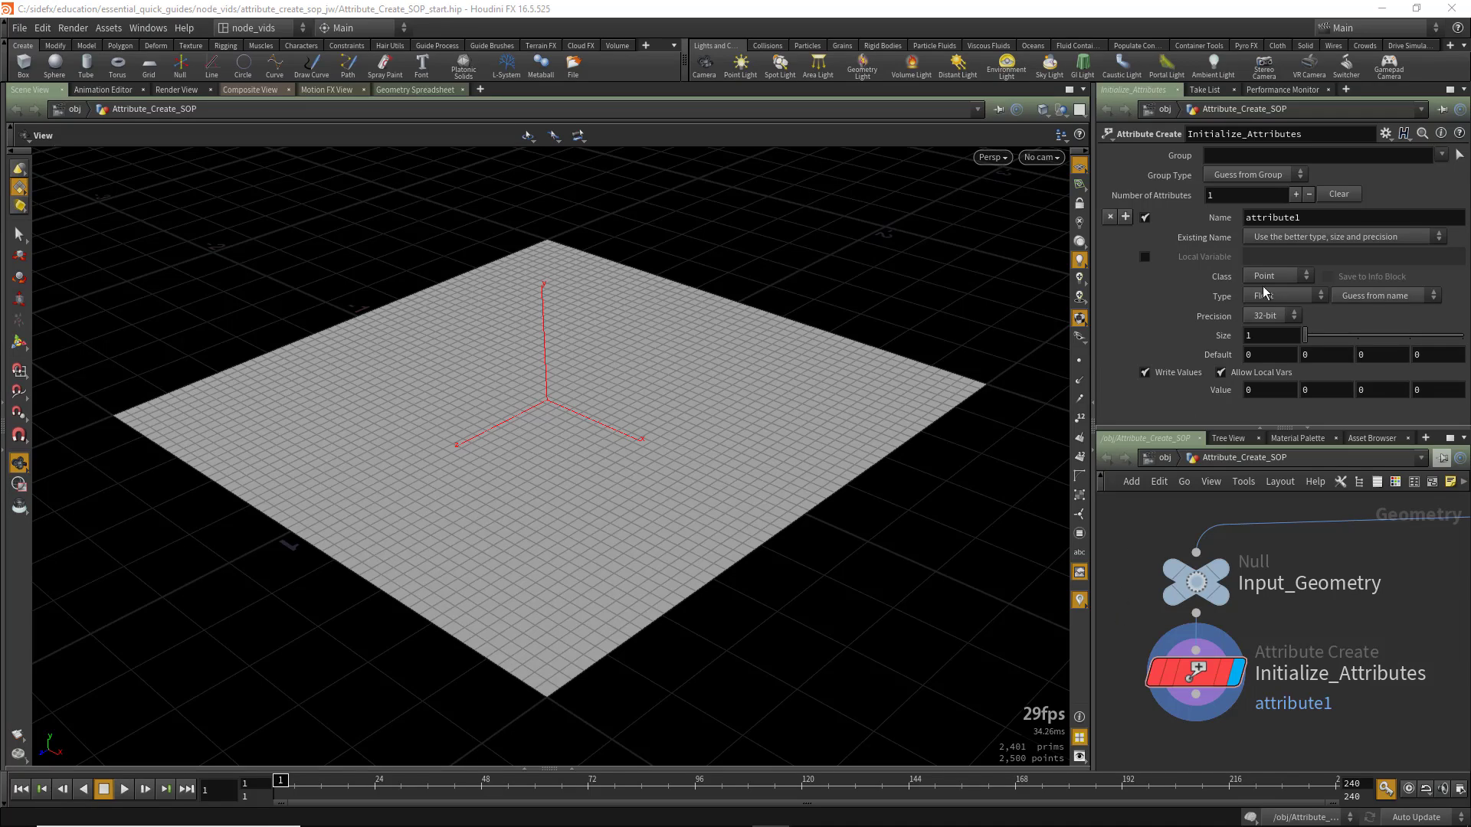
# Name the new attribute weight on the Initialize_Attributes node and set its first value to 0.1
pyautogui.doubleClick(1330, 220)
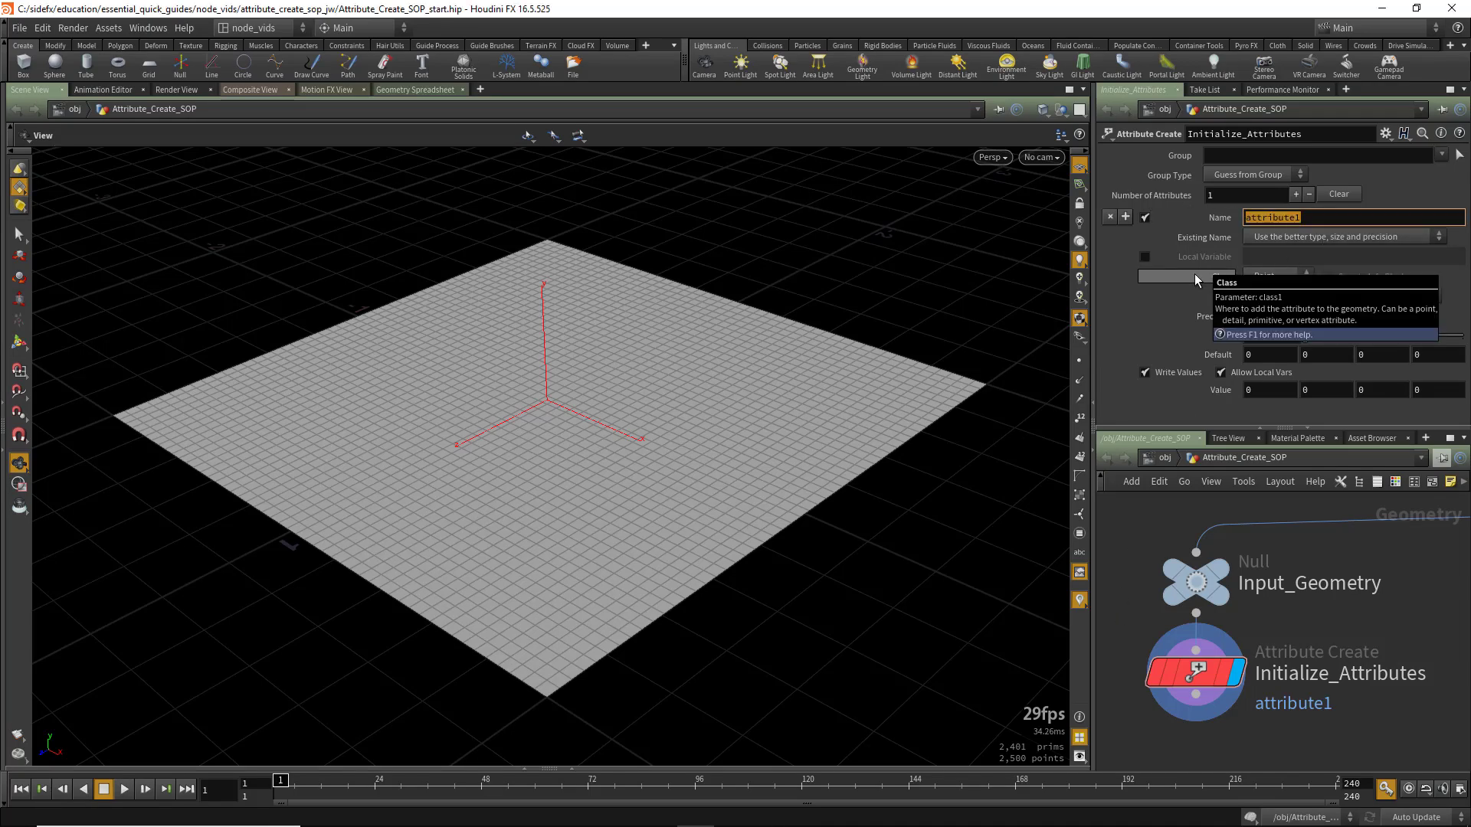
pyautogui.write('weight')
pyautogui.press('Return')
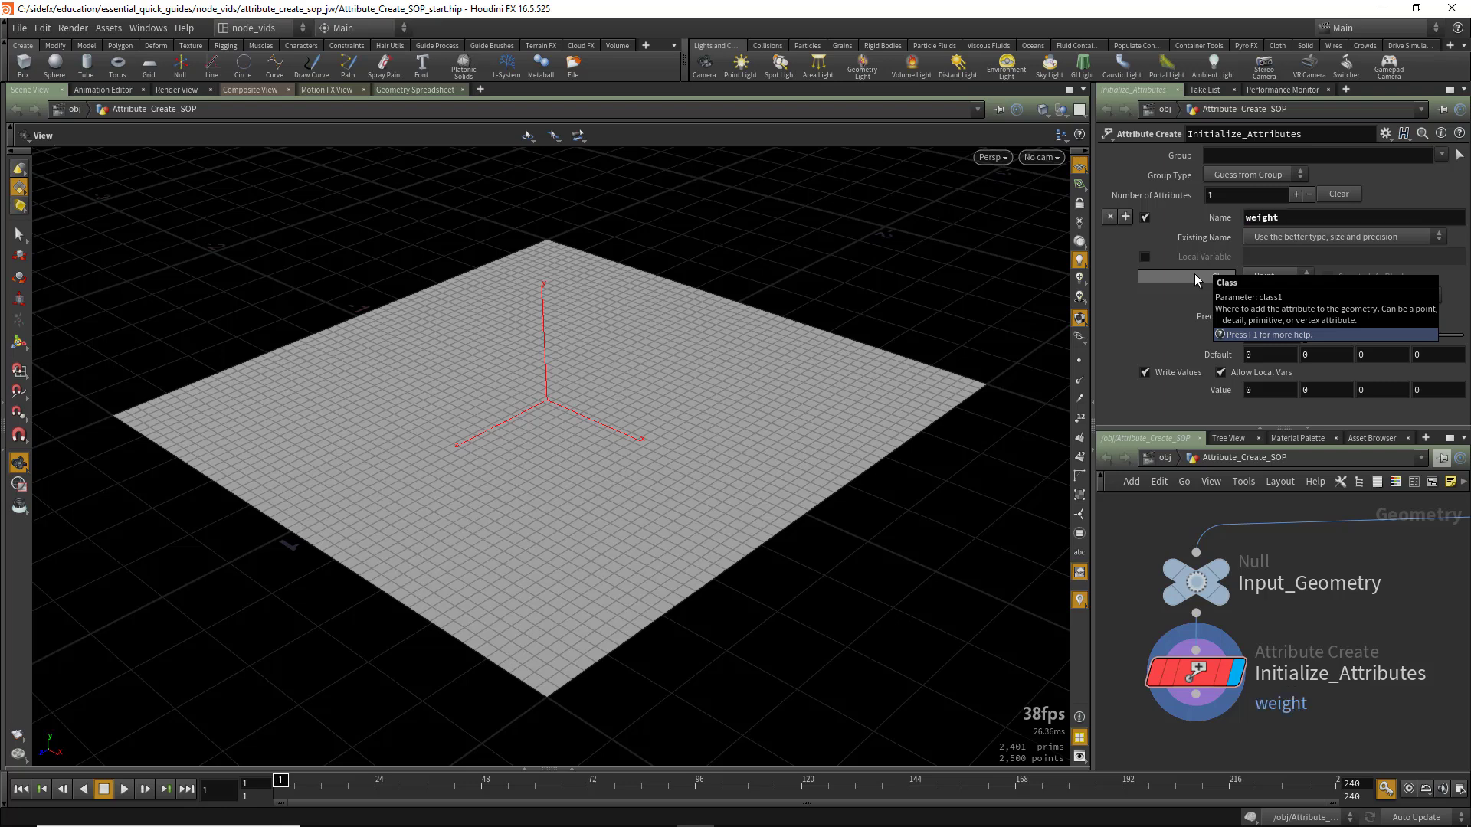
pyautogui.click(1270, 389)
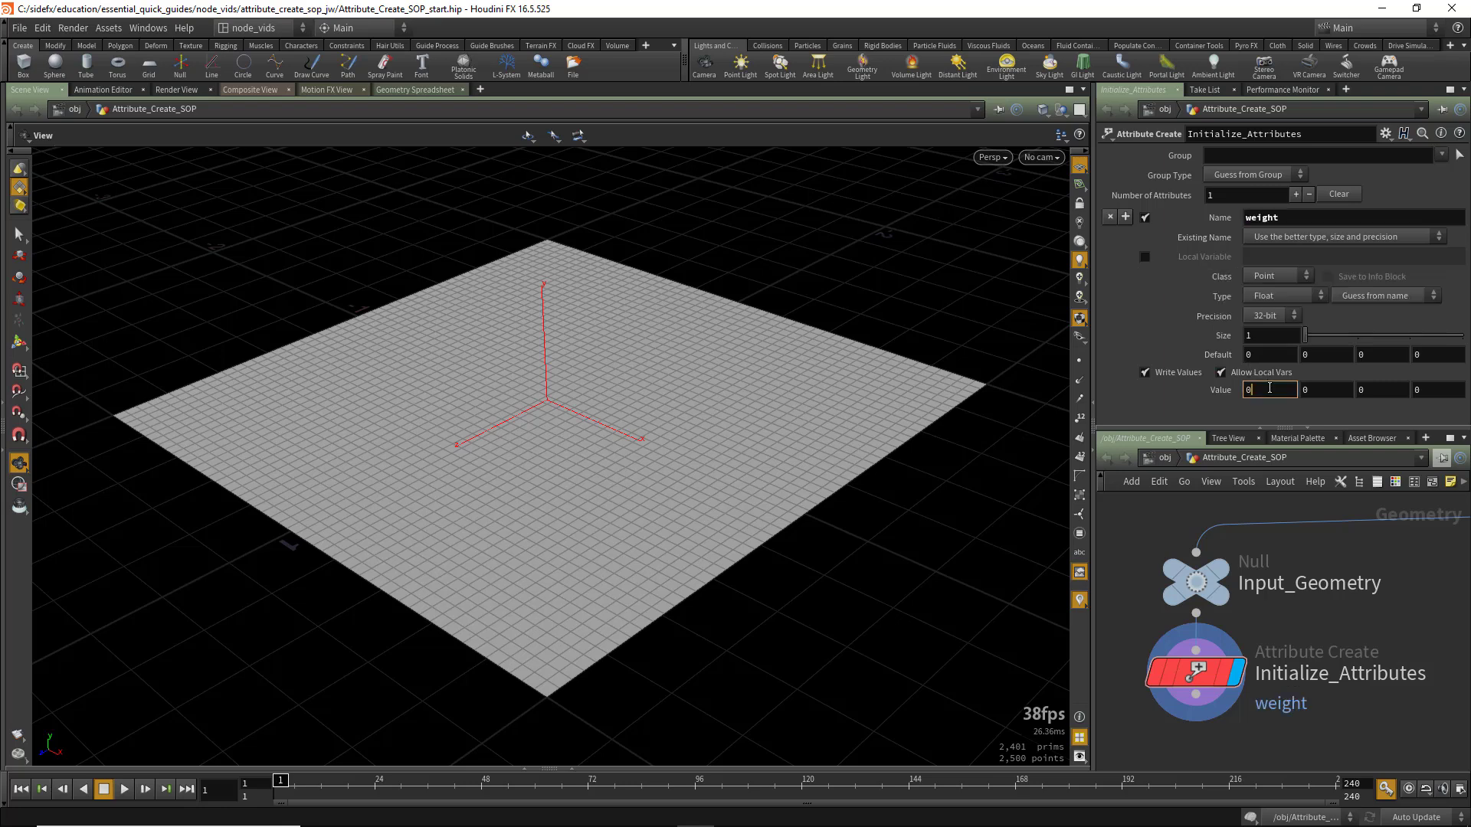
pyautogui.write('.1')
pyautogui.press('Return')
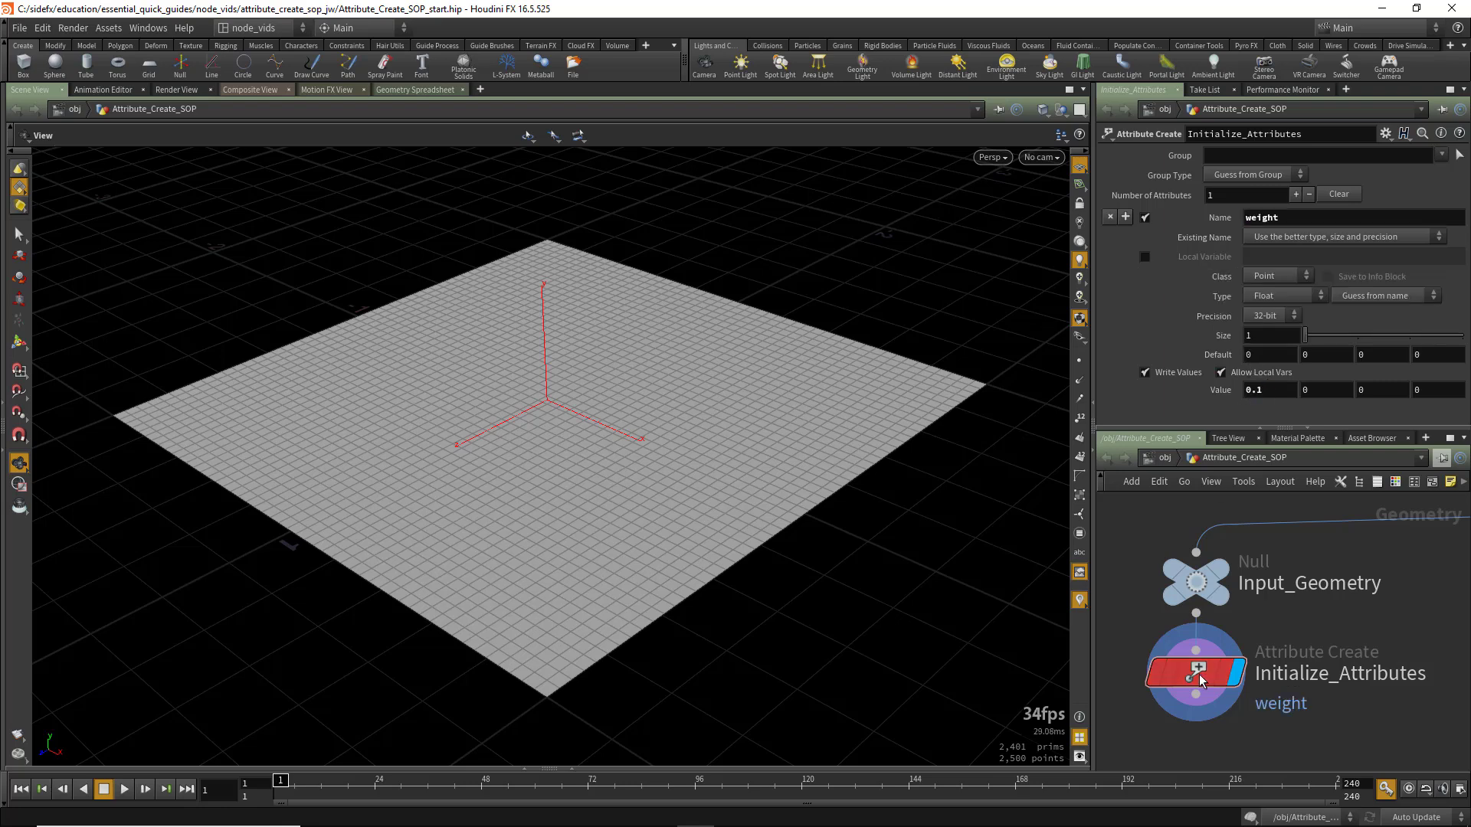
# Compare the node information of Initialize_Attributes with that of Input_Geometry to examine their point attributes
pyautogui.middleClick(1196, 675)
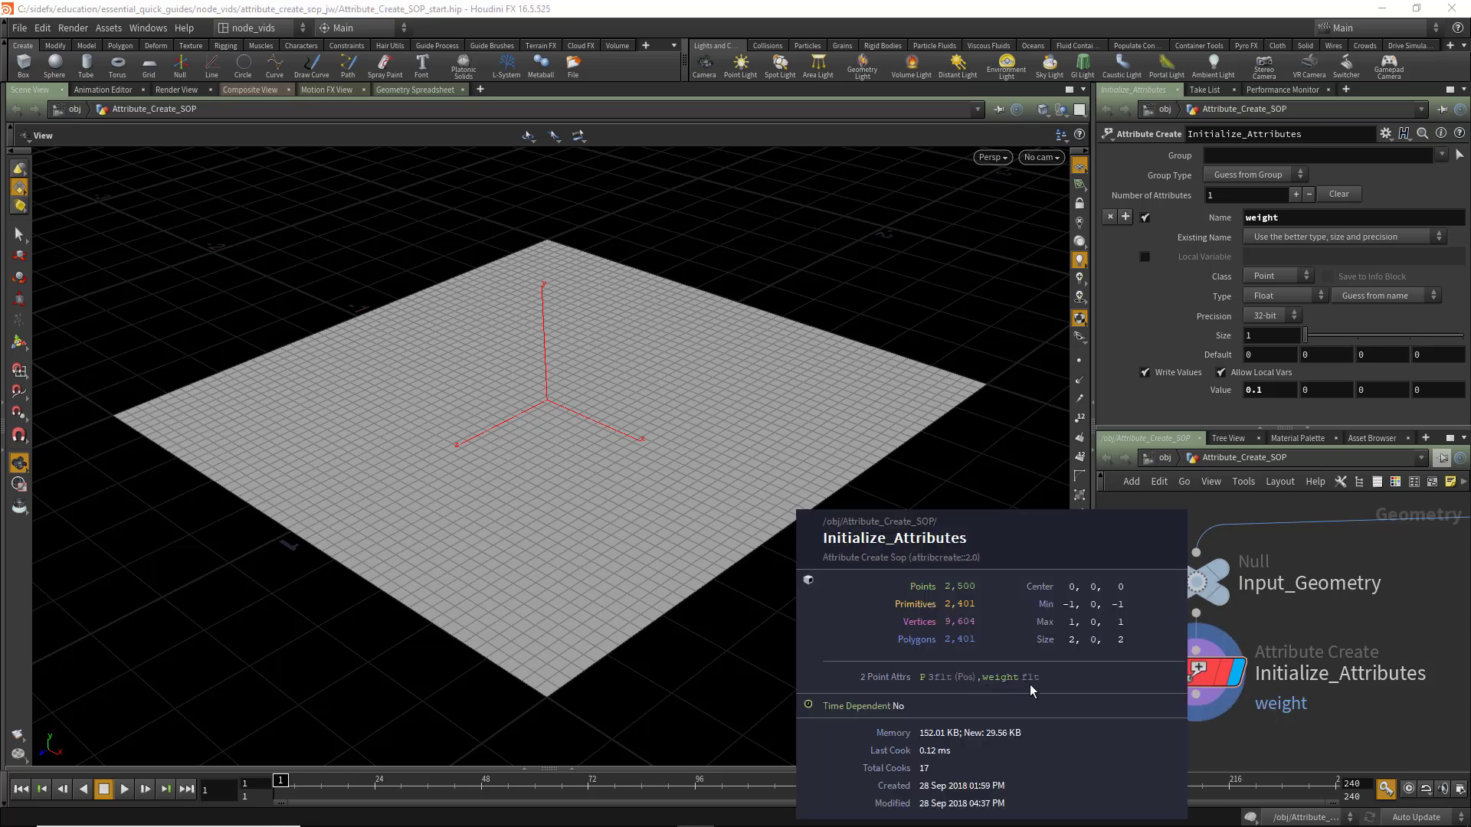
pyautogui.middleClick(1196, 587)
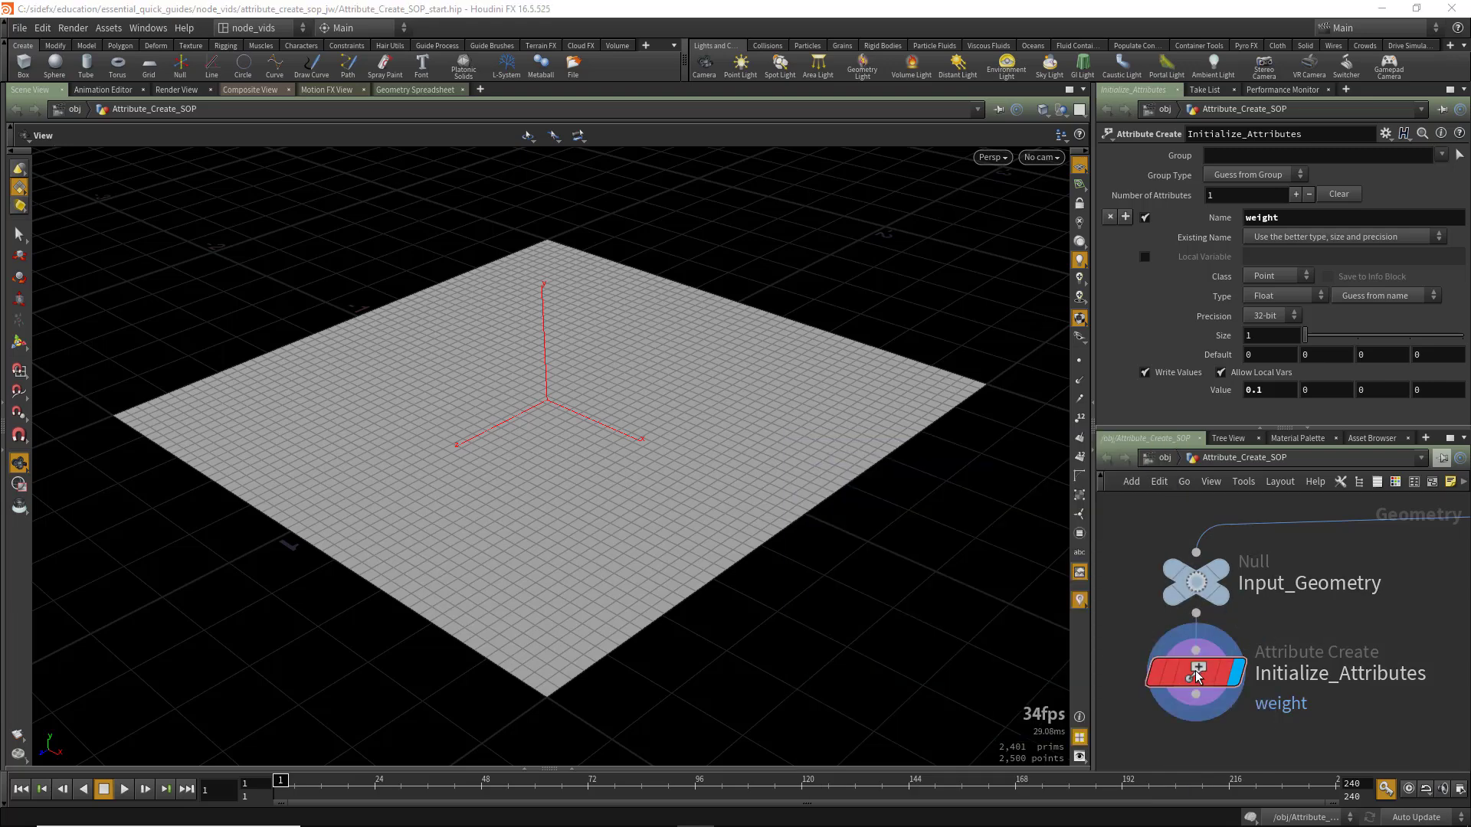
pyautogui.middleClick(1195, 669)
pyautogui.middleClick(1197, 583)
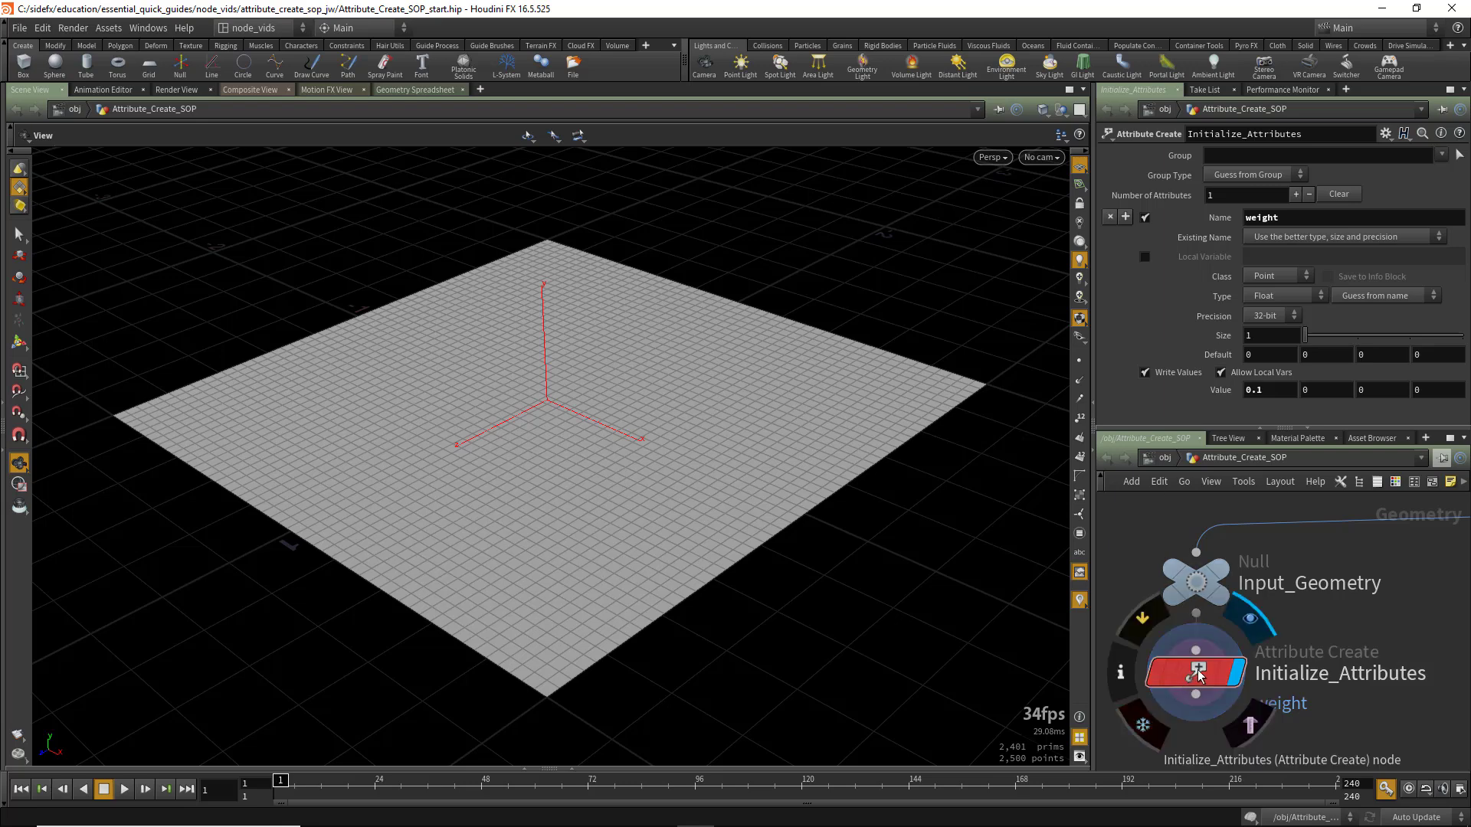
# Open the geometry spreadsheet for the Initialize_Attributes node, move it over the viewport and examine the weight values
pyautogui.rightClick(1197, 669)
pyautogui.click(1221, 672)
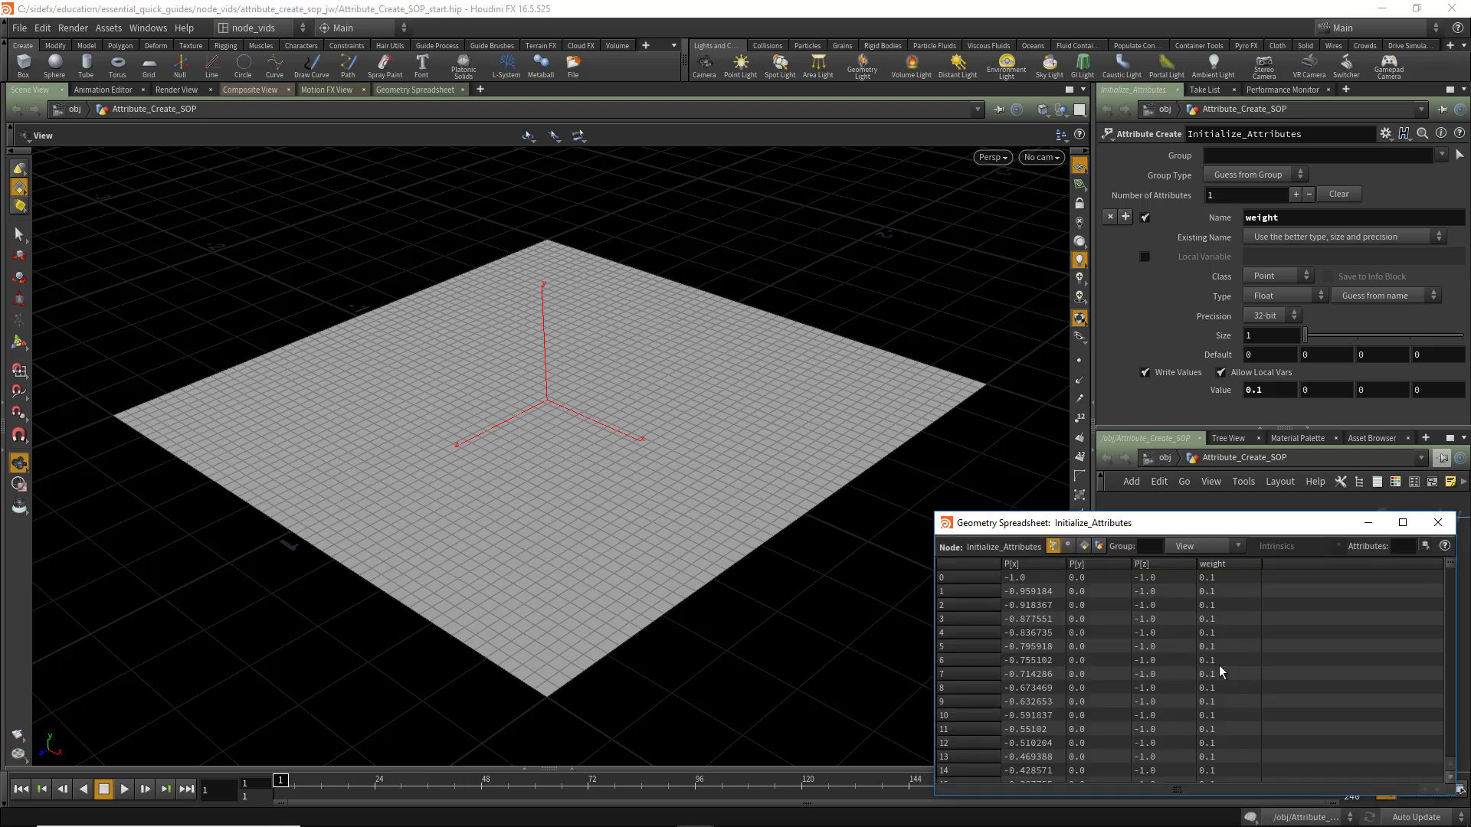
pyautogui.moveTo(1148, 536); pyautogui.dragTo(698, 391)
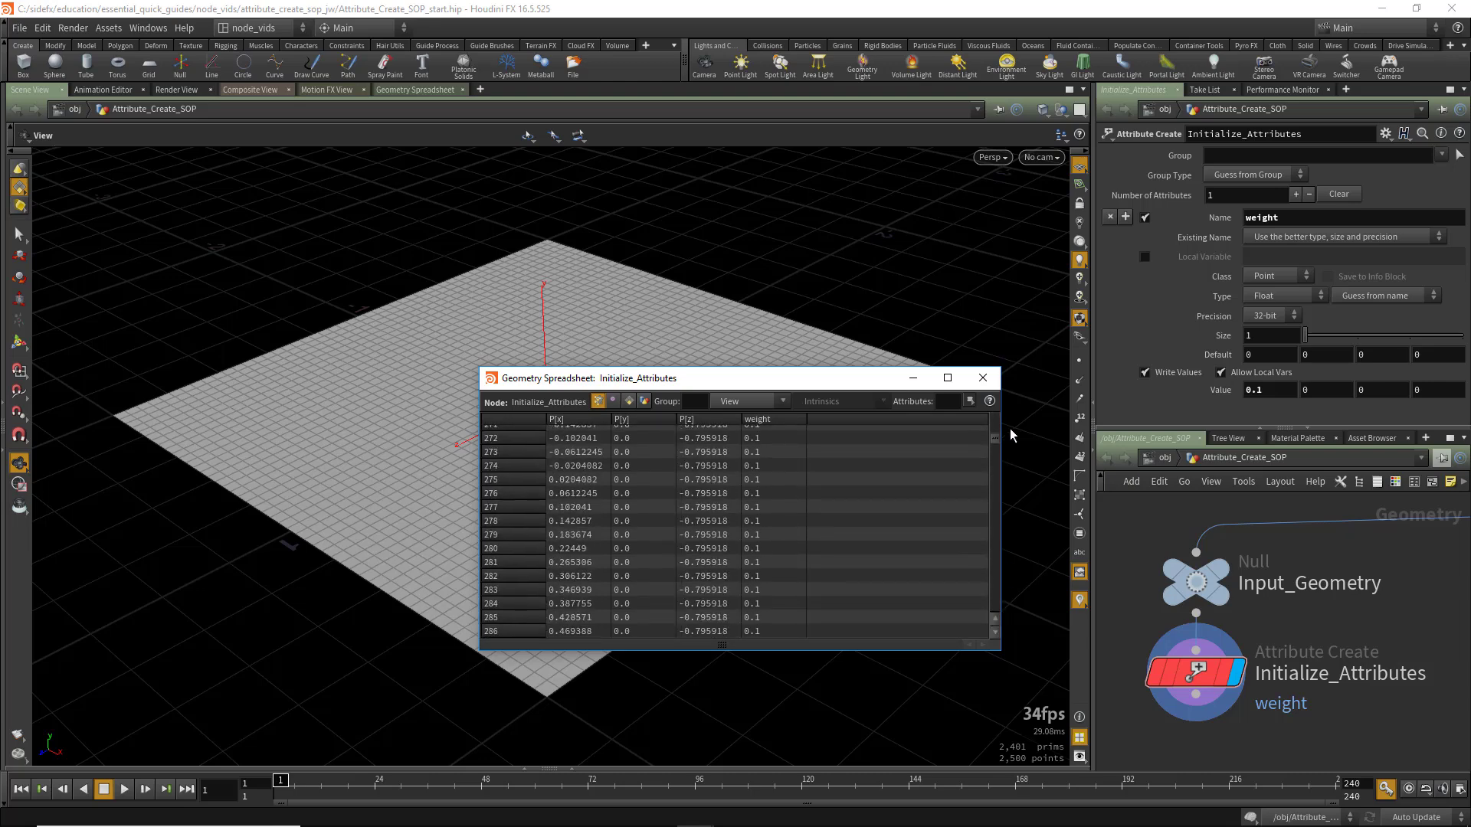
# Switch the weight attribute's type to Integer and try adjusting its first value
pyautogui.click(1275, 296)
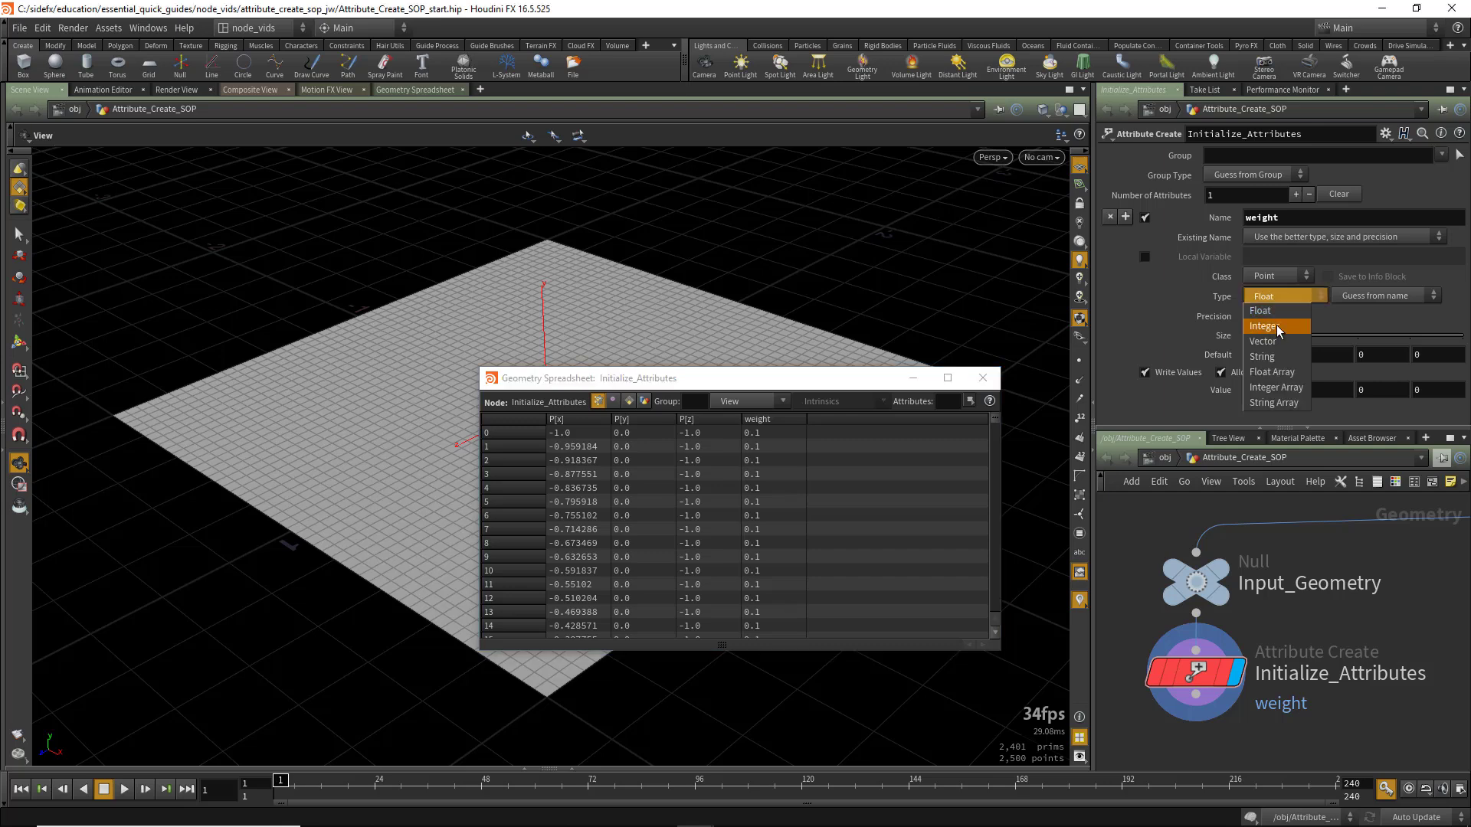
pyautogui.click(1277, 327)
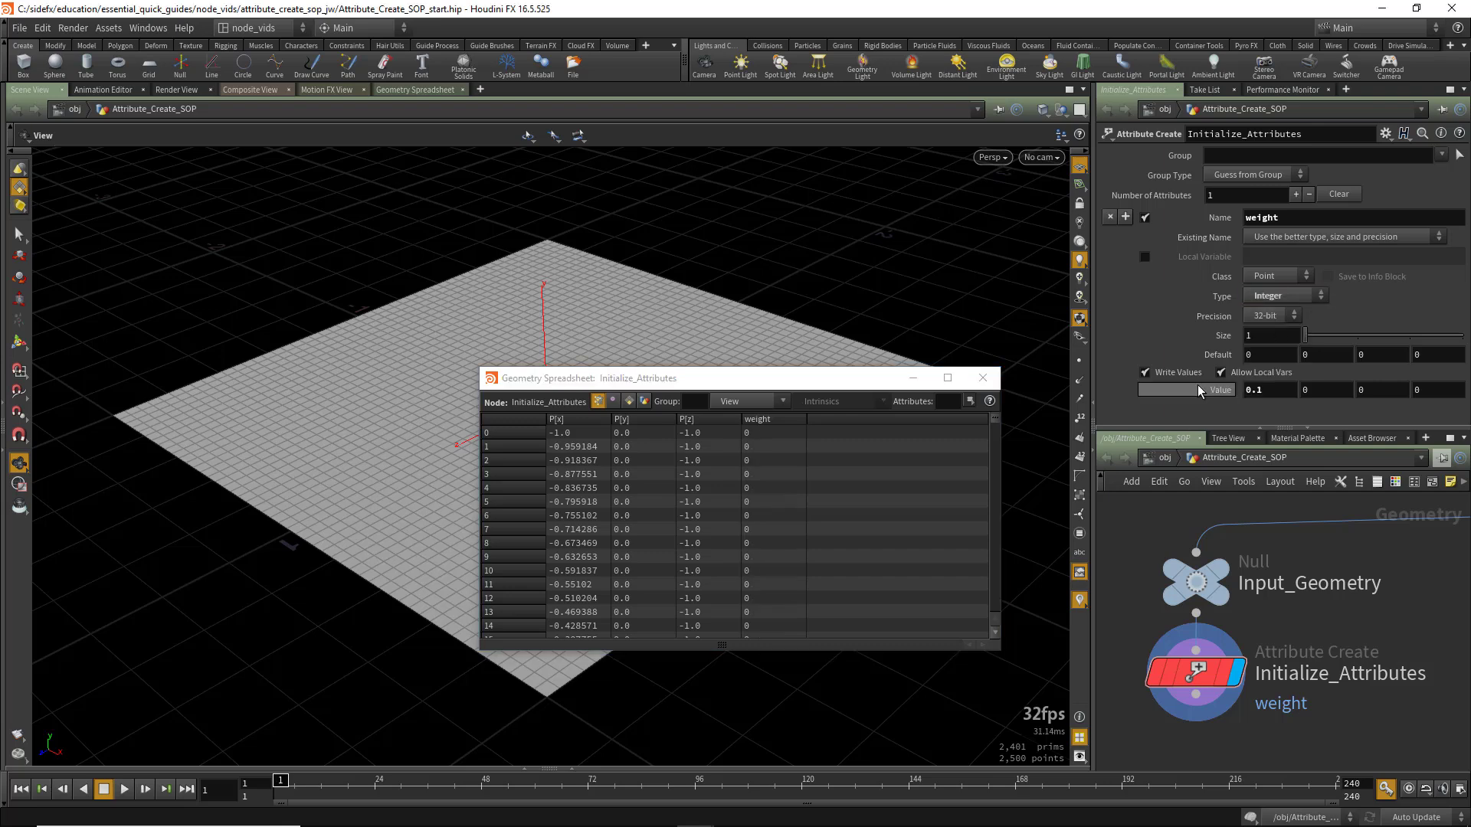
pyautogui.moveTo(1270, 392)
pyautogui.mouseDown(button='middle')
pyautogui.moveTo(1281, 367)
pyautogui.moveTo(1320, 367)
pyautogui.moveTo(1276, 368)
pyautogui.mouseUp(button='middle')
# Change the weight attribute's type to Vector and set its second and third values to 0.4 and 0.3
pyautogui.click(1277, 298)
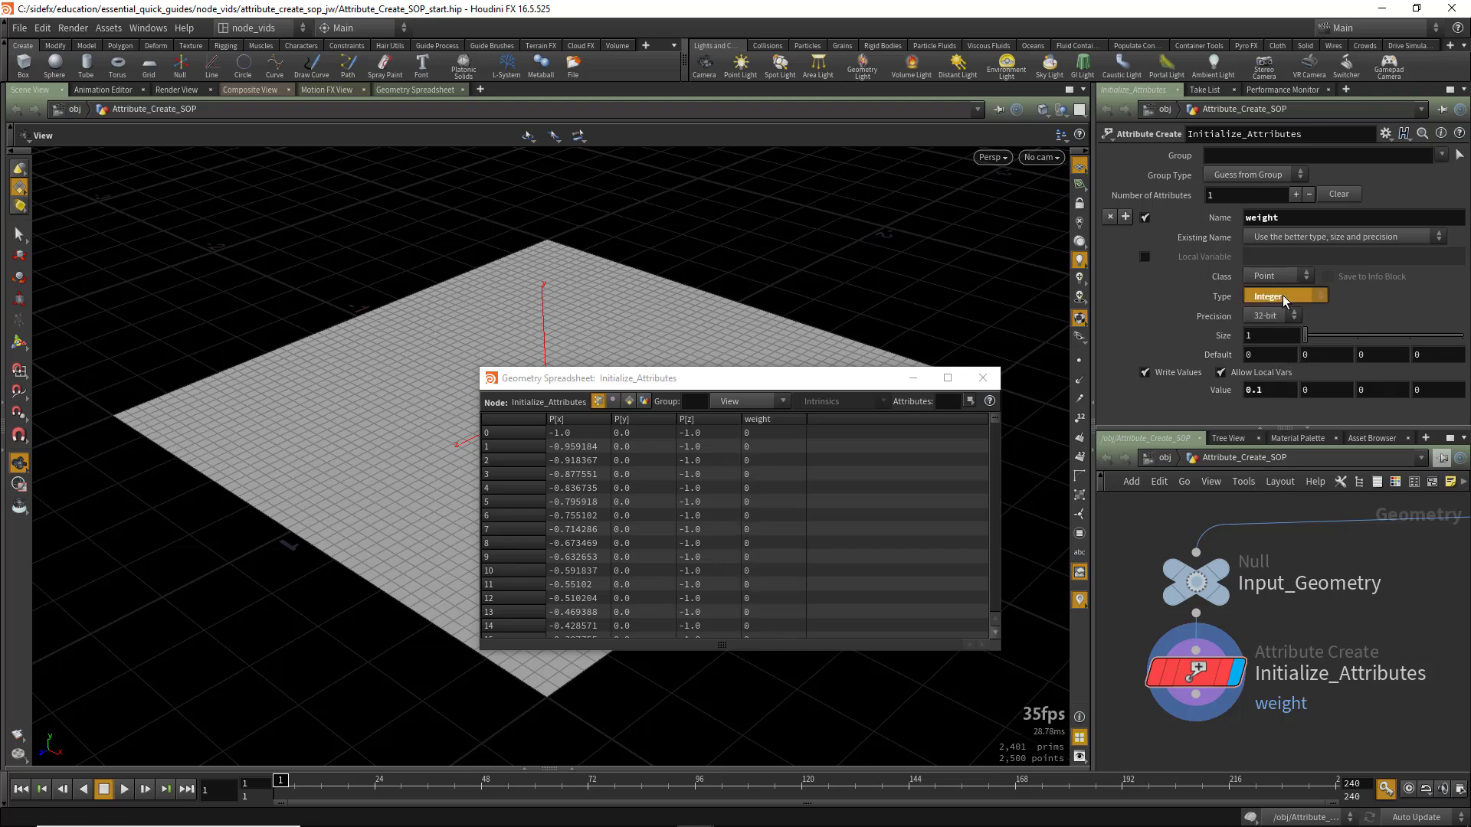
pyautogui.click(1288, 296)
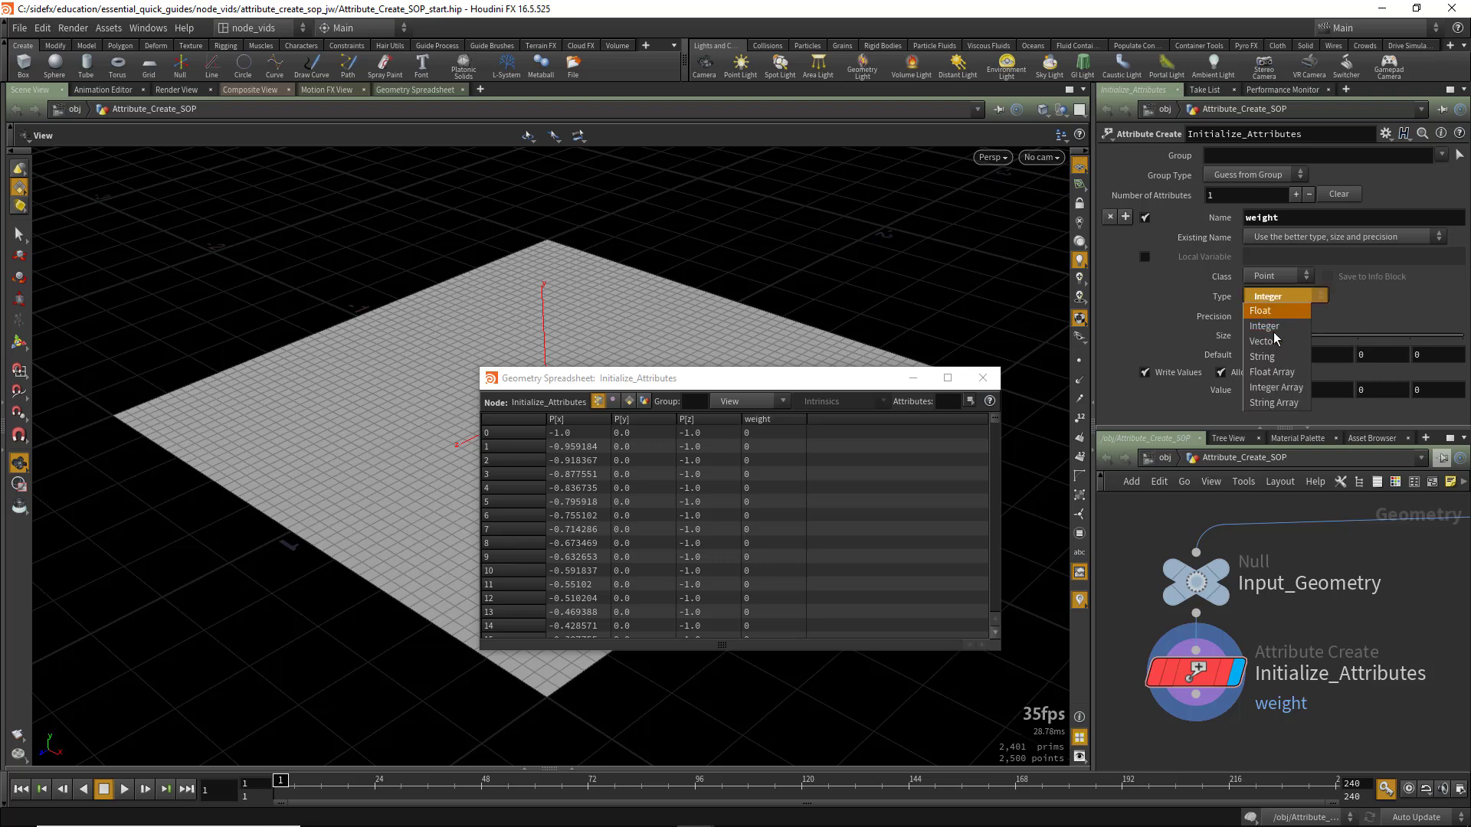
pyautogui.click(1273, 342)
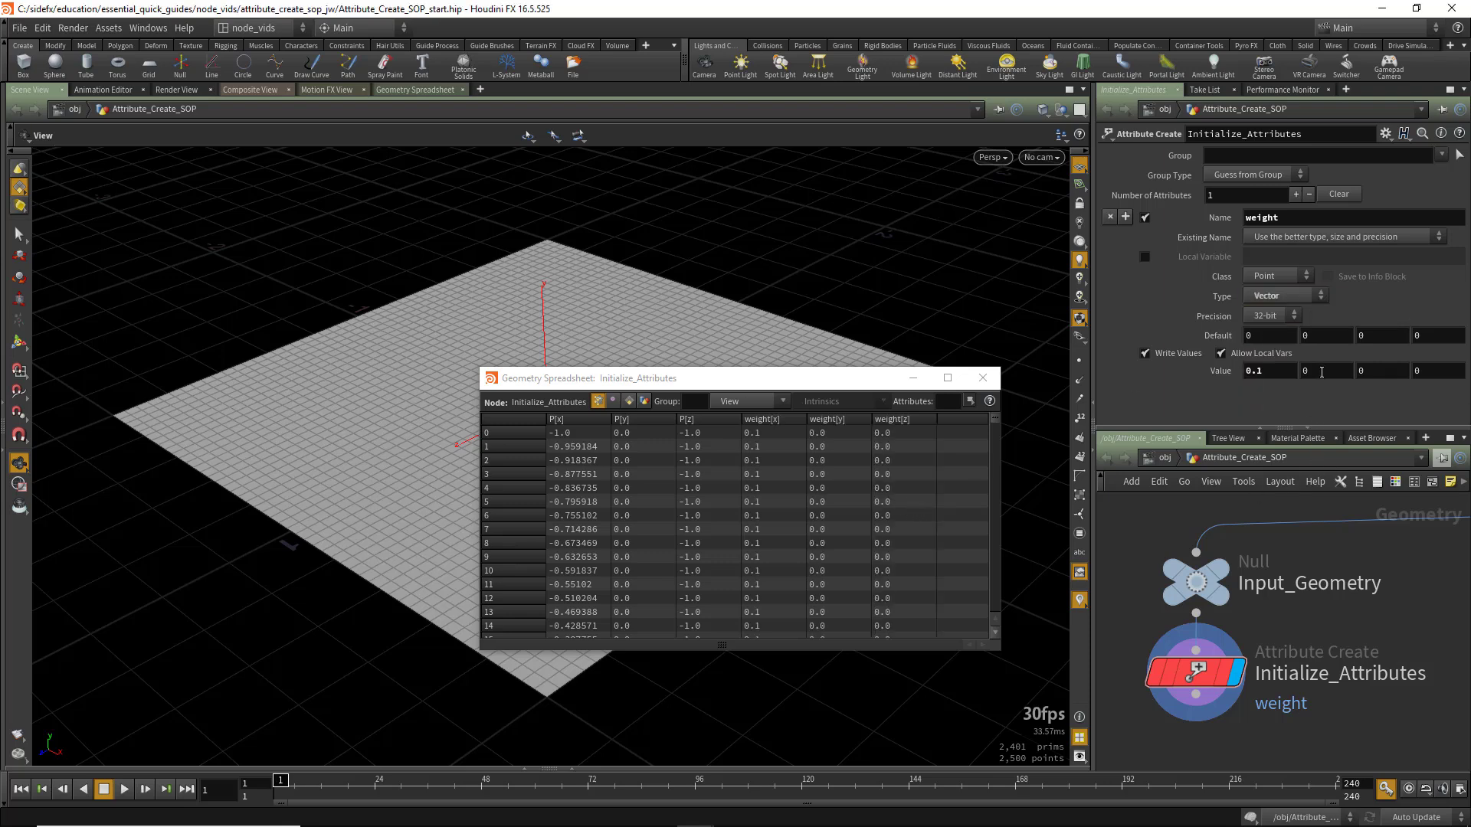
pyautogui.moveTo(1320, 370); pyautogui.dragTo(1412, 370, button='middle')
# Change the weight attribute's type to String with the text "hello world"
pyautogui.click(1284, 299)
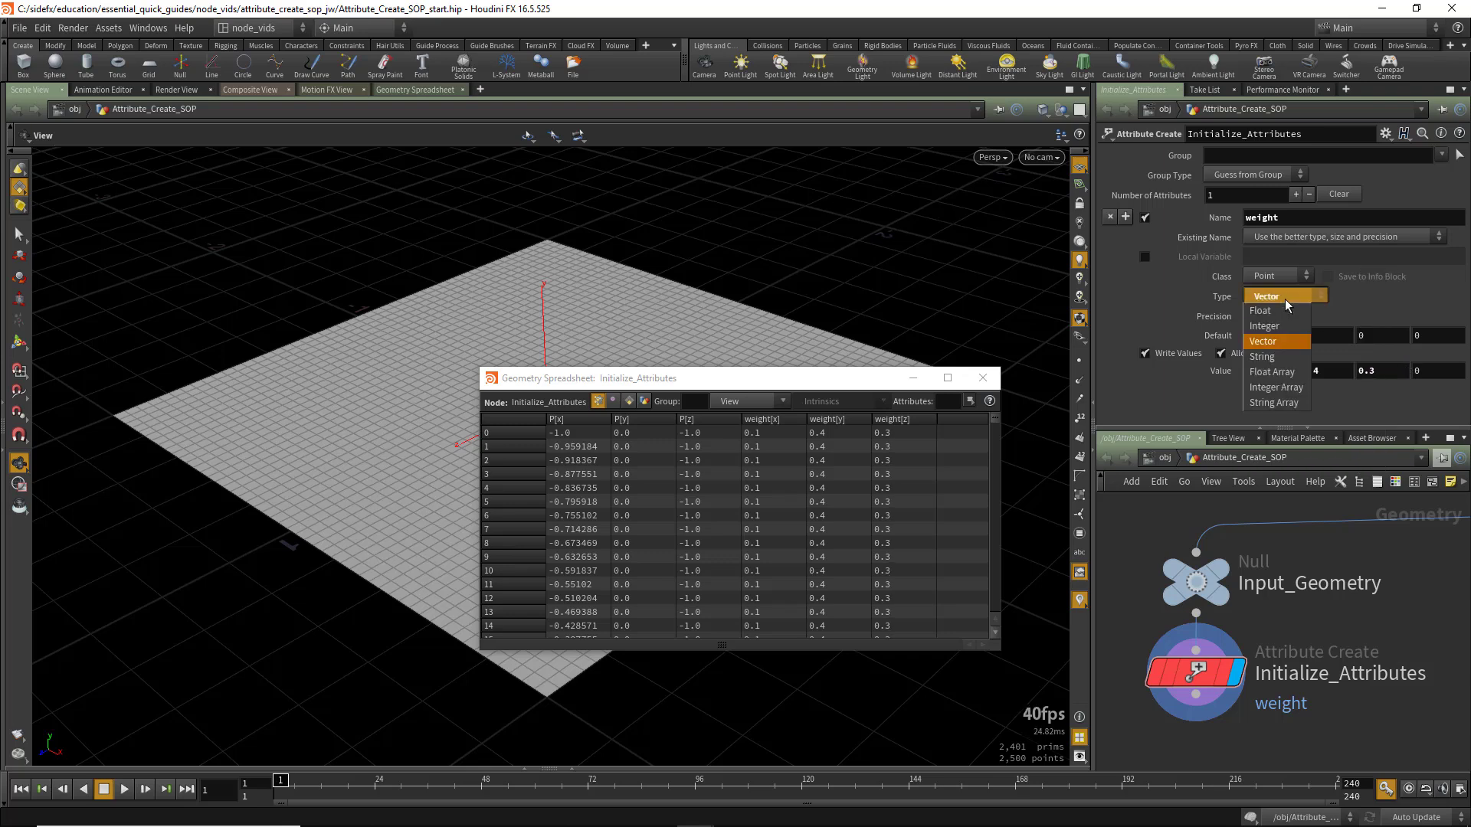
pyautogui.click(1283, 353)
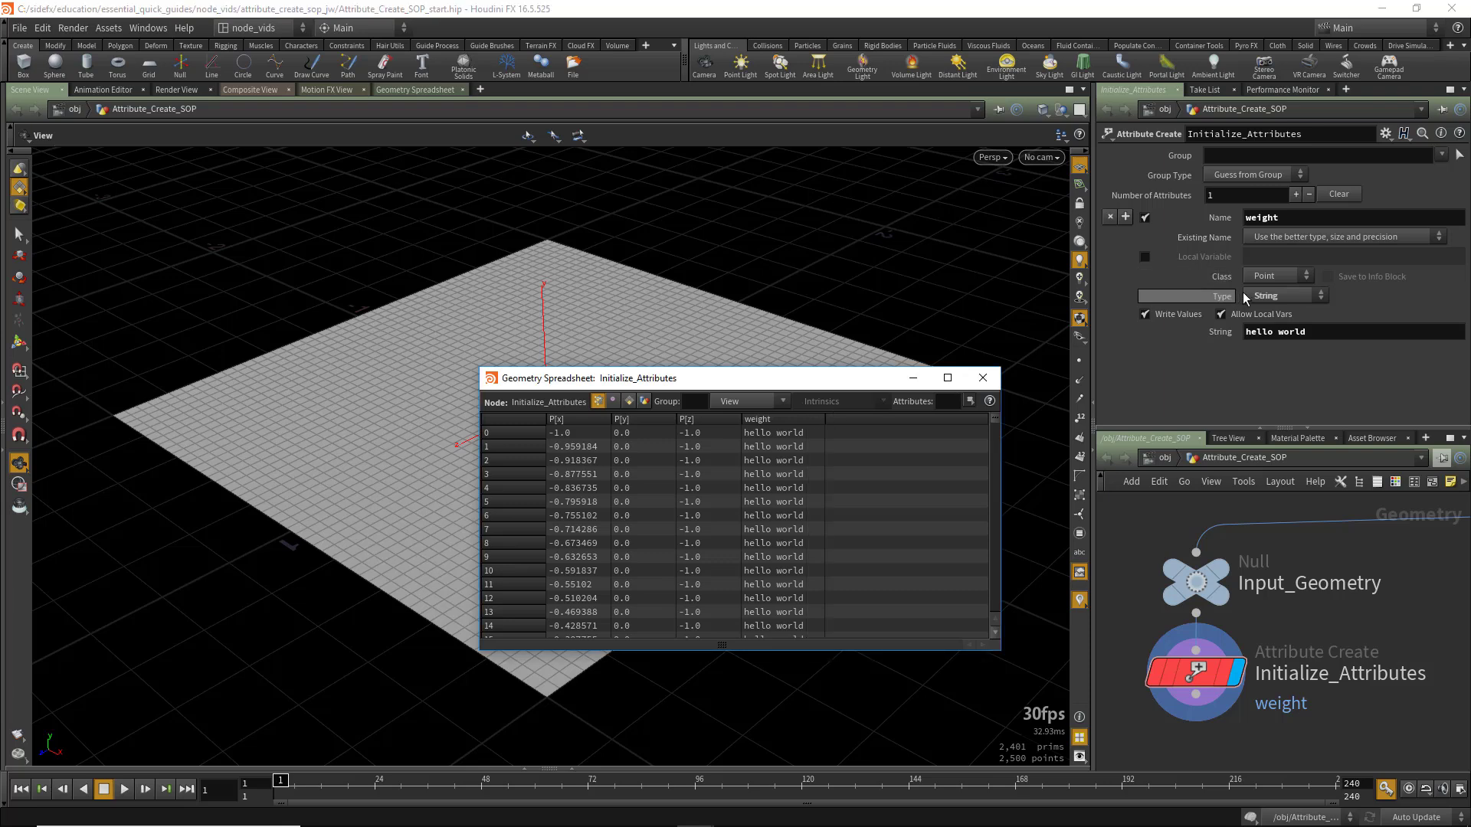
# Try the Float Array, Integer Array and String Array types on the weight attribute
pyautogui.click(1284, 296)
pyautogui.click(1289, 372)
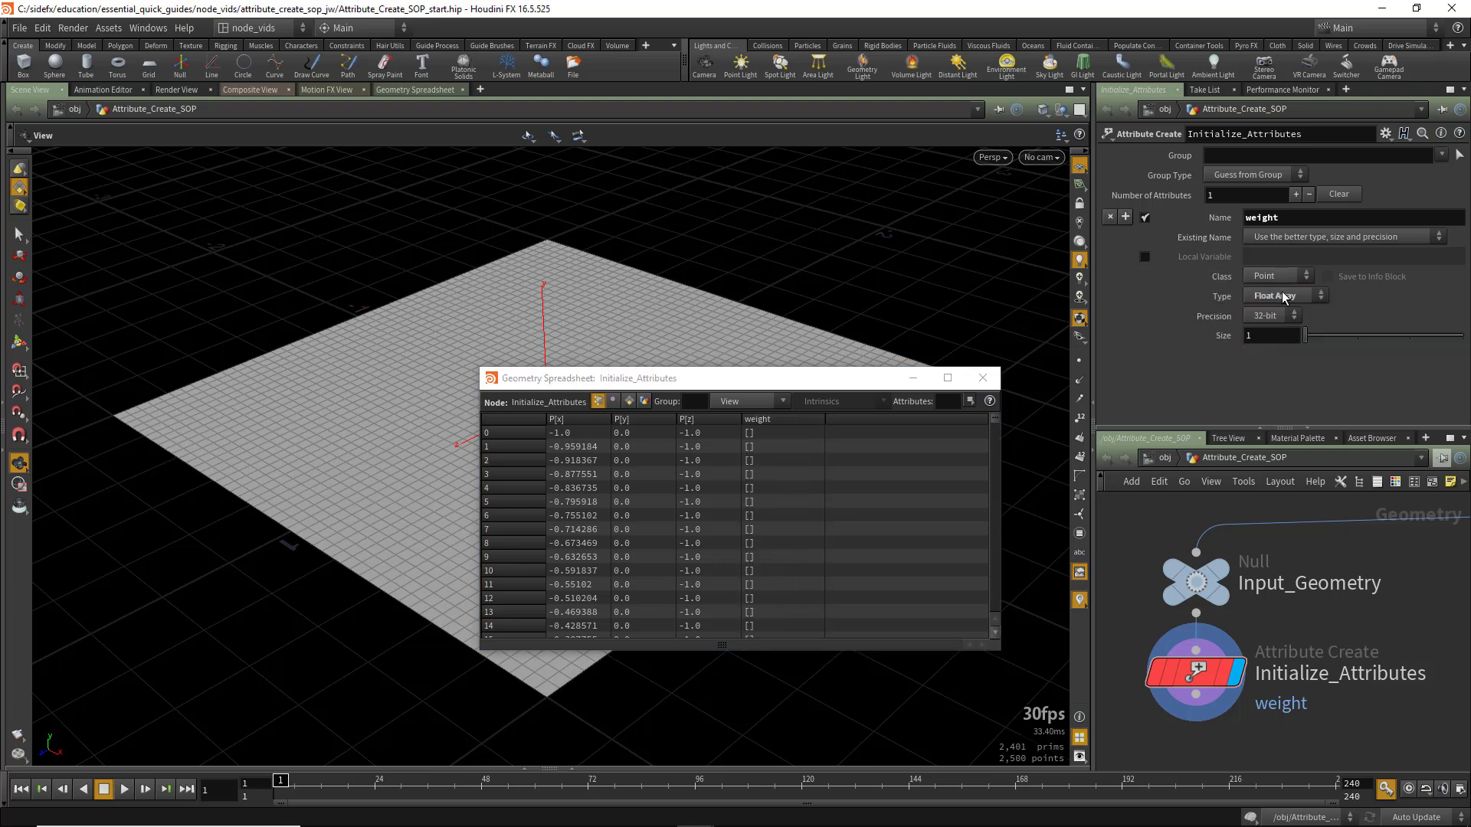
pyautogui.click(1283, 294)
pyautogui.click(1290, 387)
pyautogui.click(1302, 292)
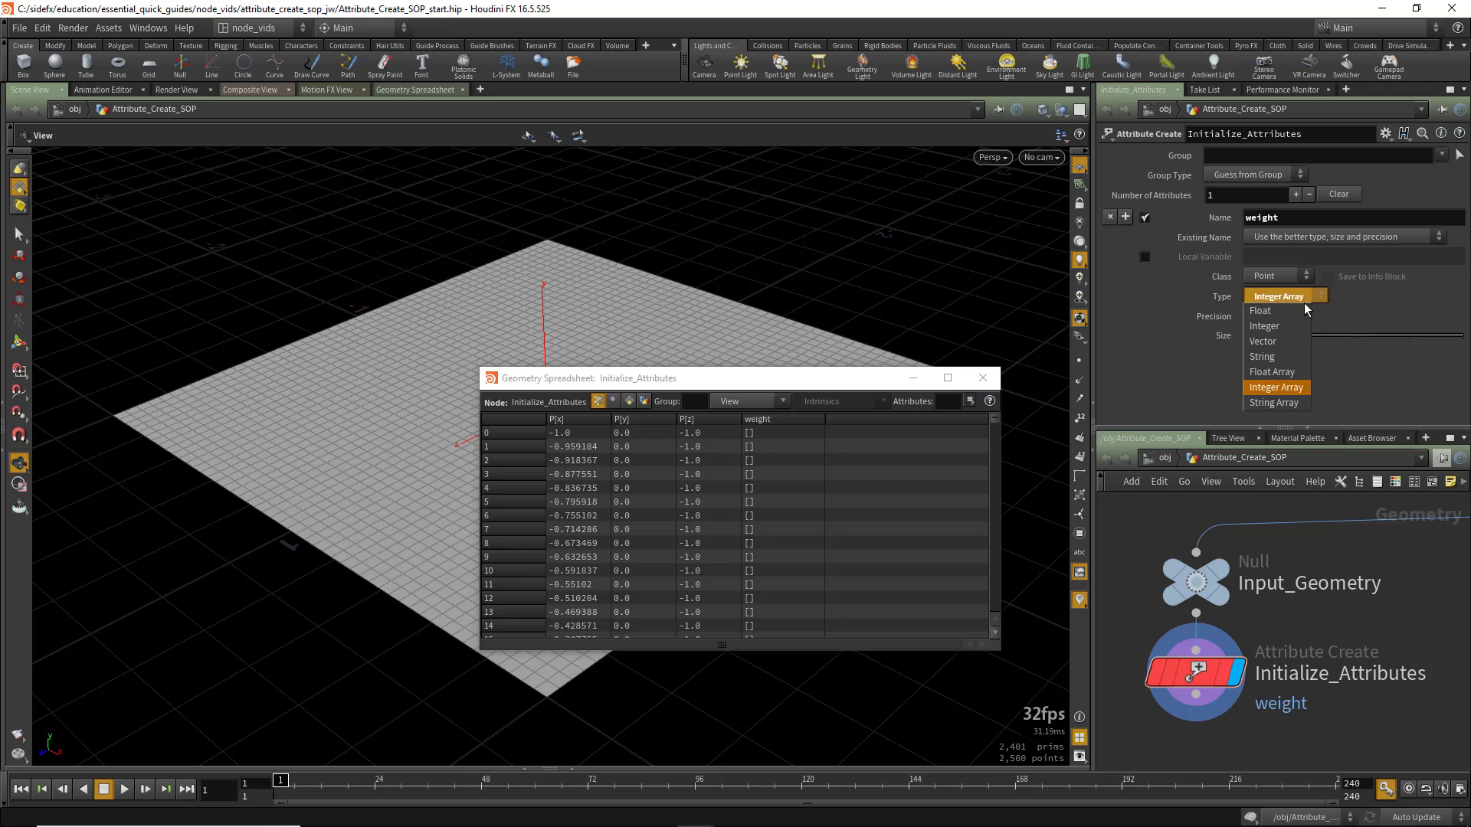
pyautogui.click(1303, 402)
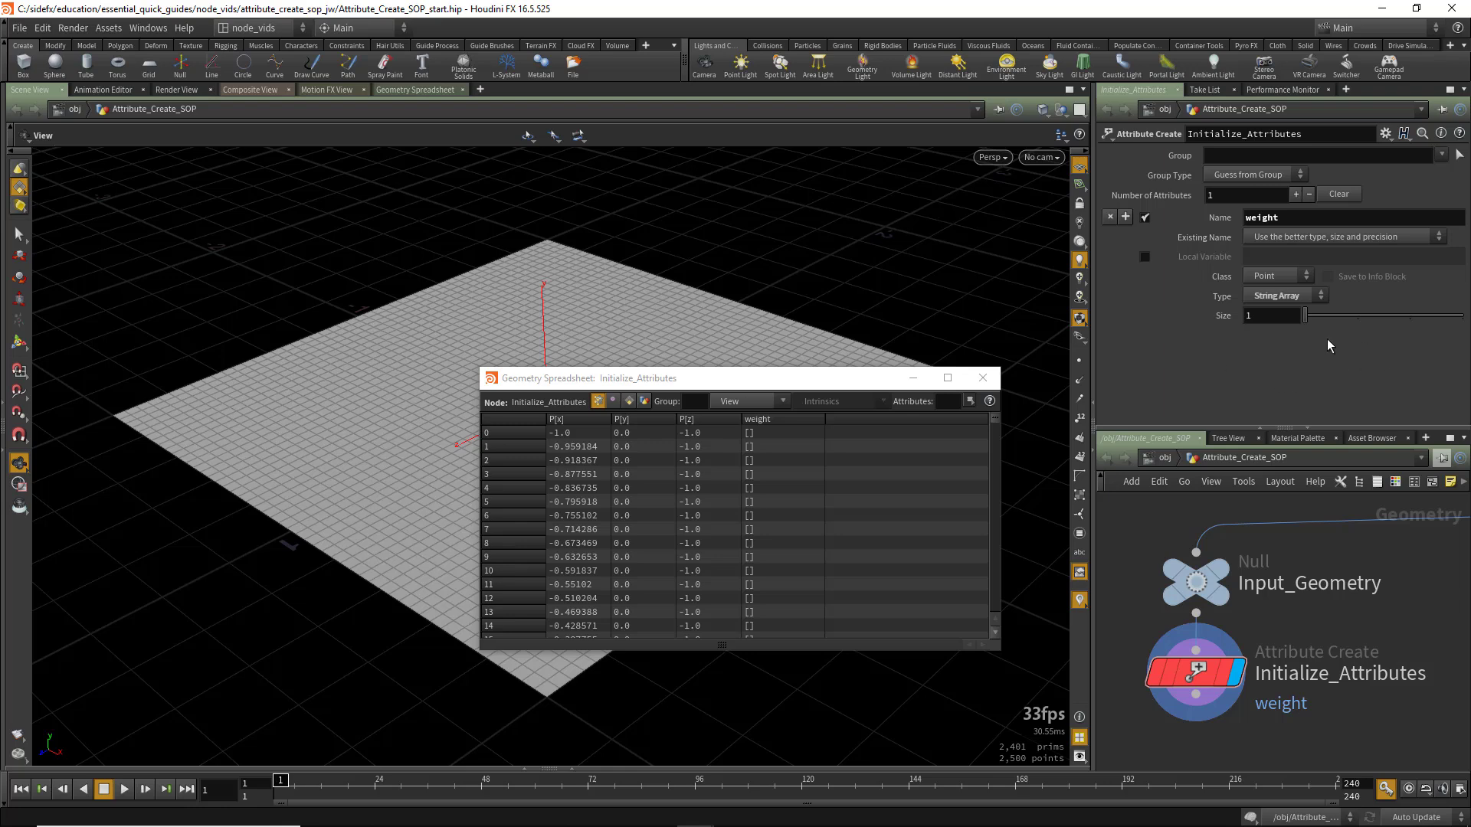
# Set the weight attribute's type back to Float and shift the geometry spreadsheet window slightly over the viewport
pyautogui.click(1281, 296)
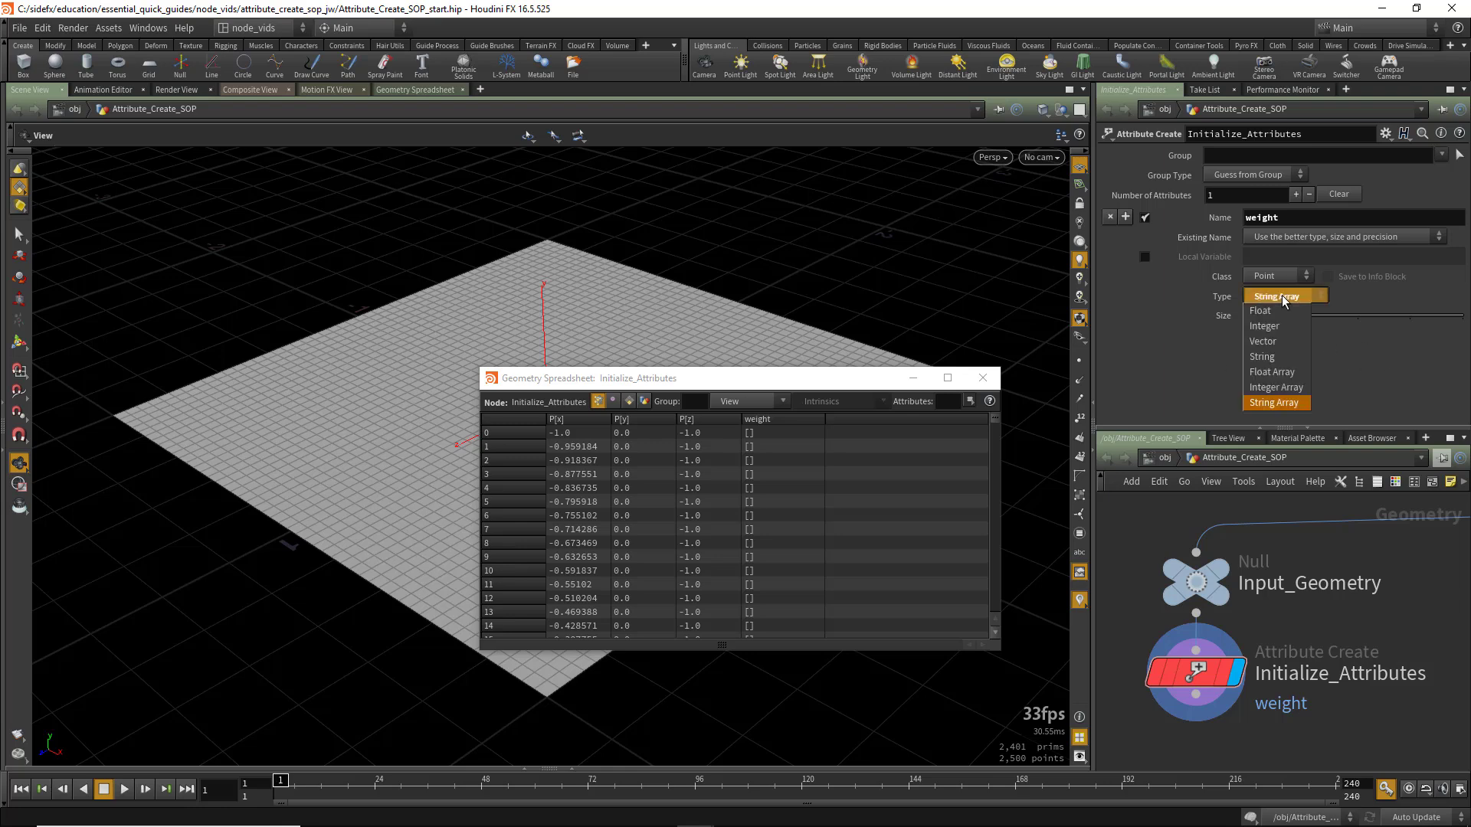
pyautogui.click(1278, 312)
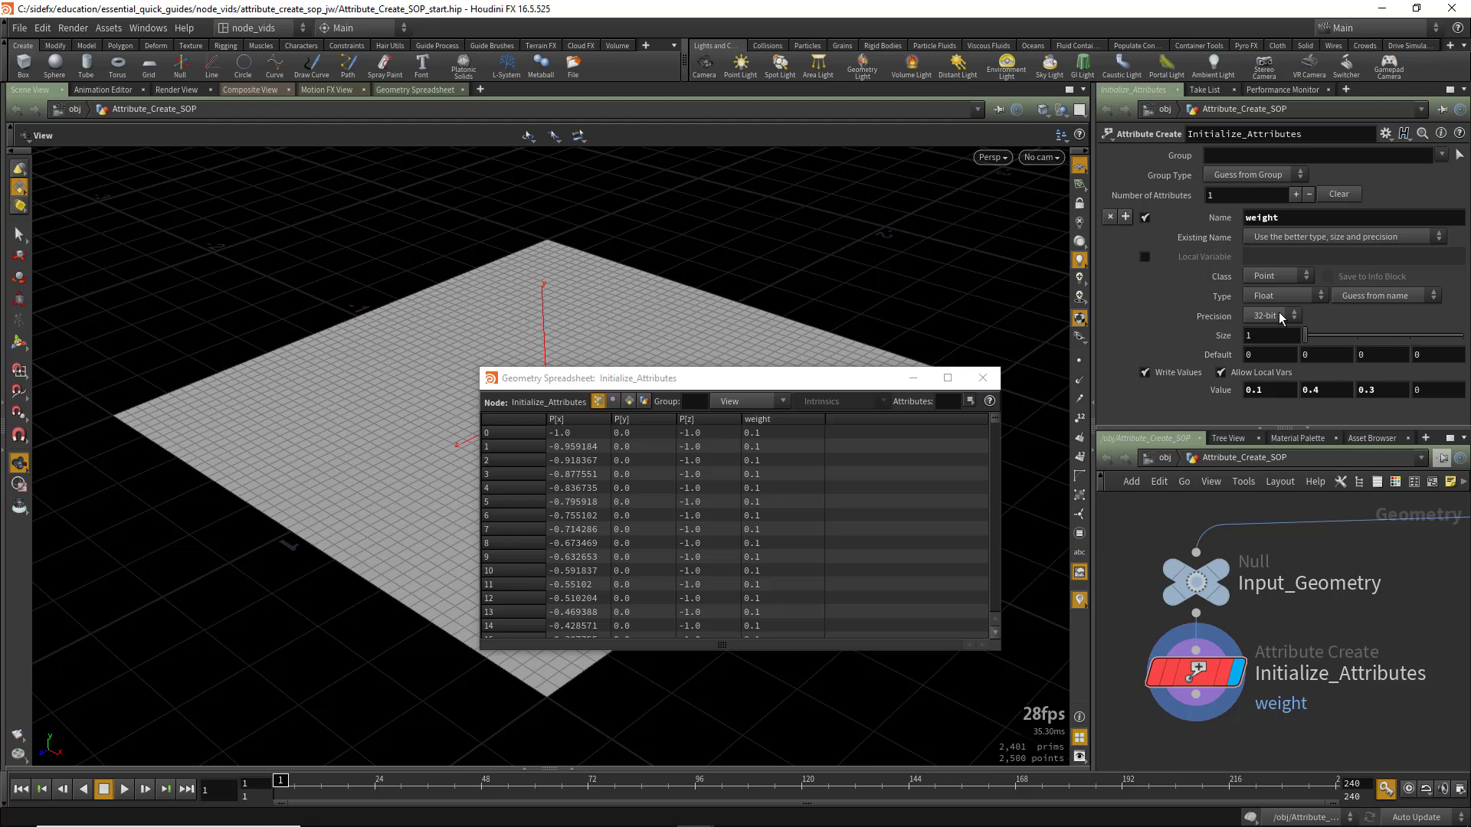
pyautogui.moveTo(849, 377); pyautogui.dragTo(820, 381)
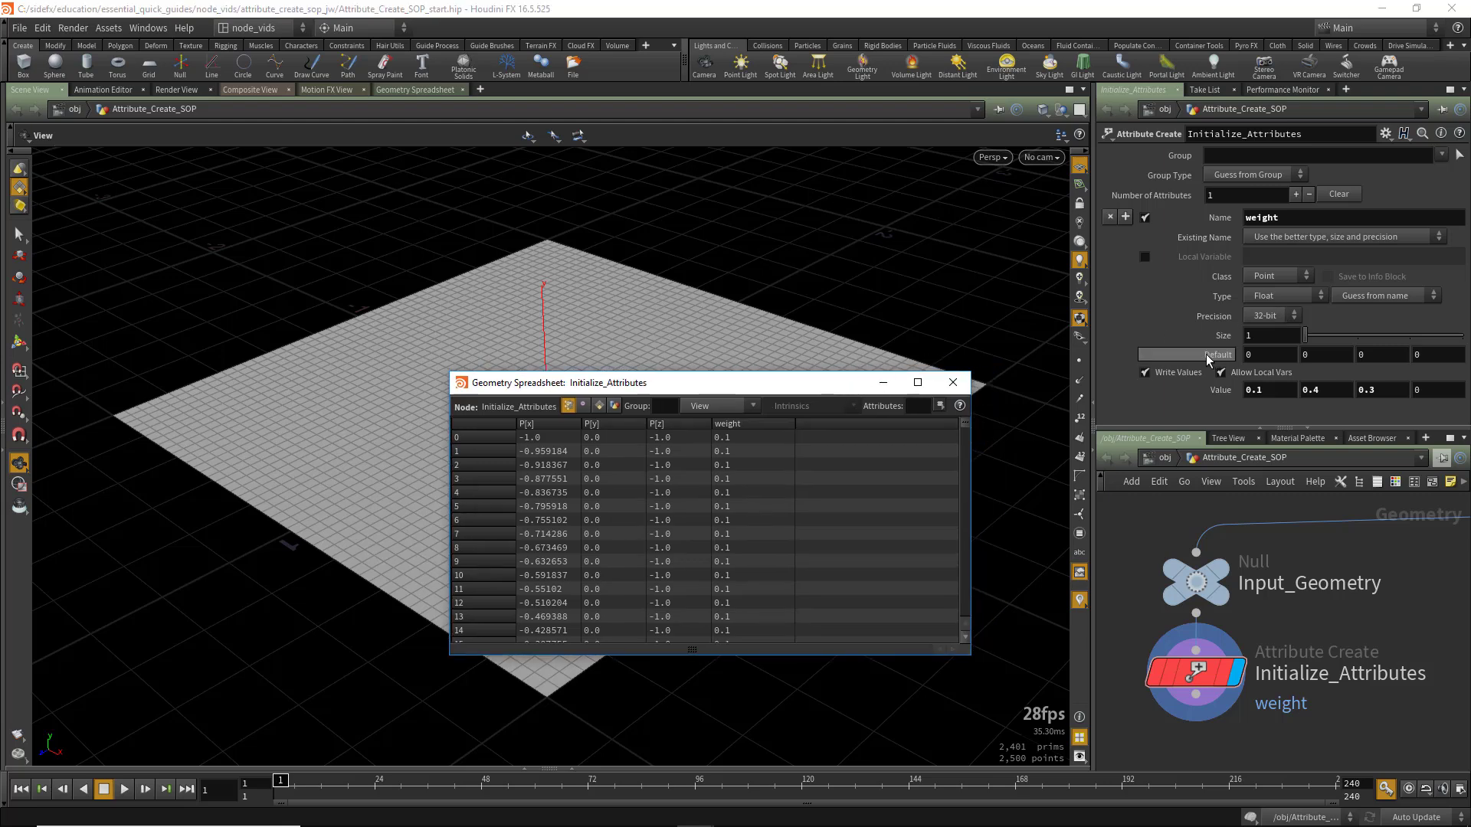
# Keep the weight attribute's type as Float and set its size to 3
pyautogui.click(1257, 297)
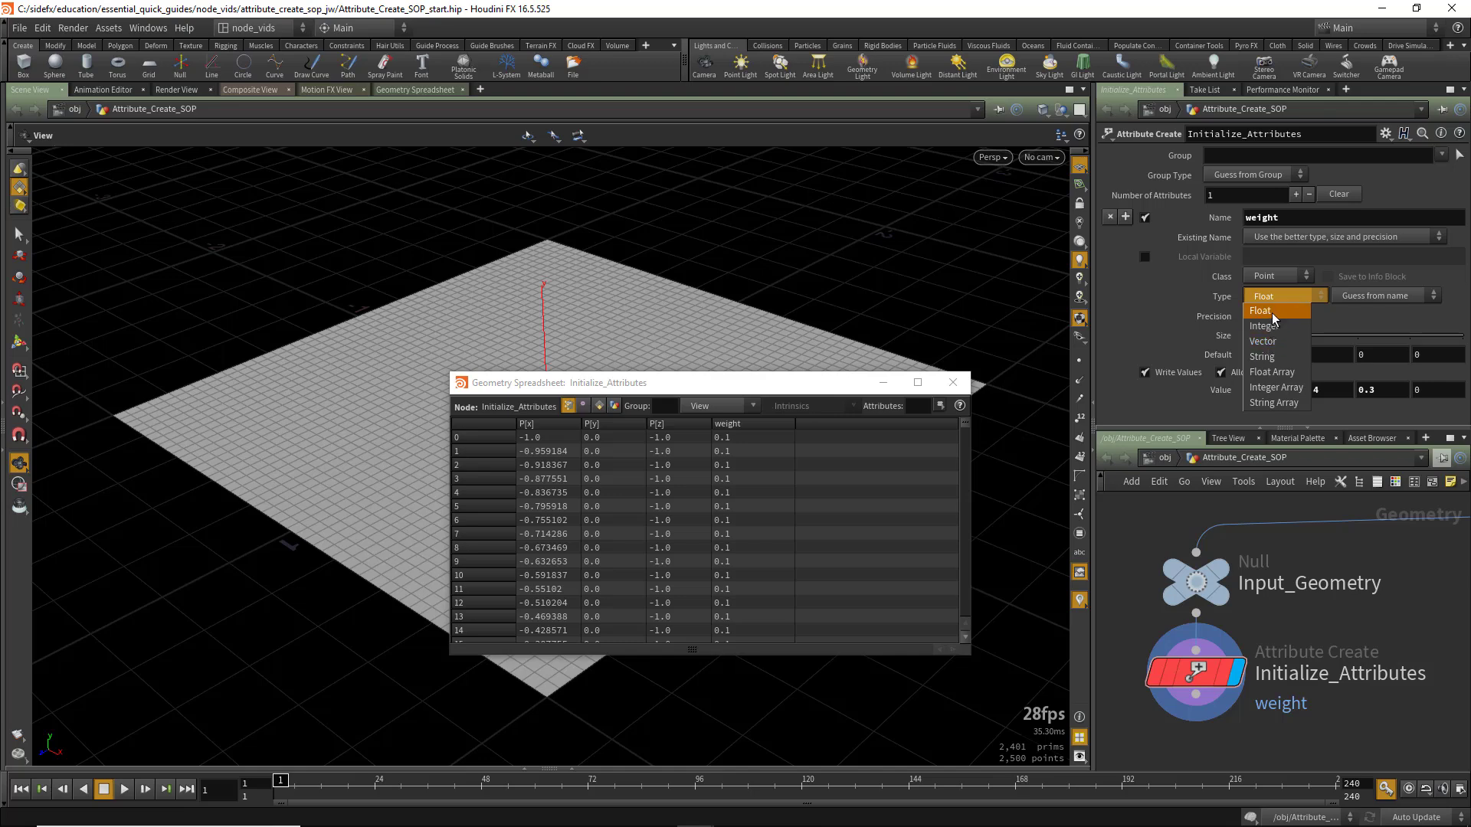
pyautogui.click(1271, 313)
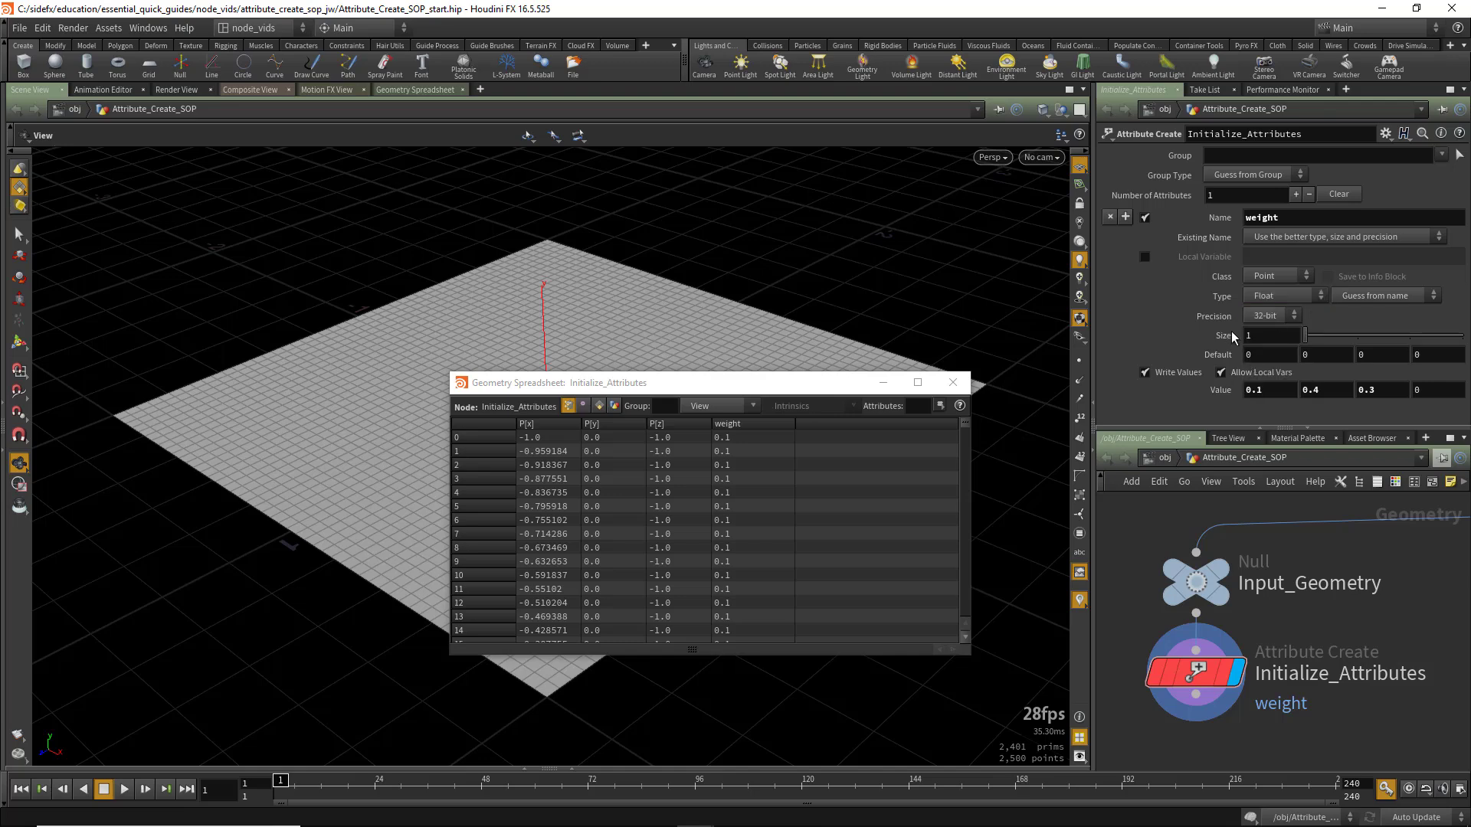
pyautogui.write('3')
pyautogui.press('Return')
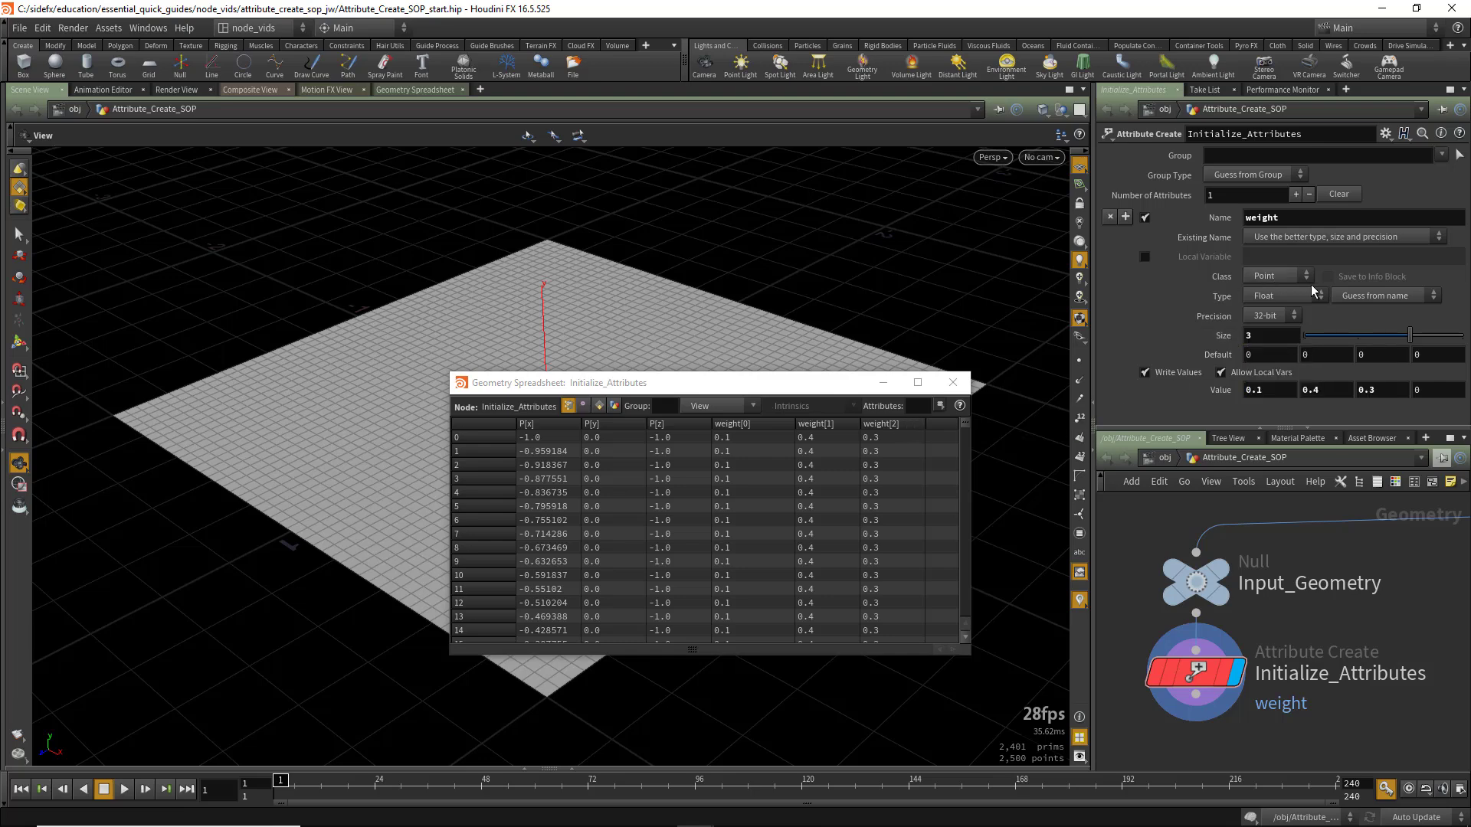
# Keep the type qualifier at Guess from name and rename the attribute N
pyautogui.click(1355, 297)
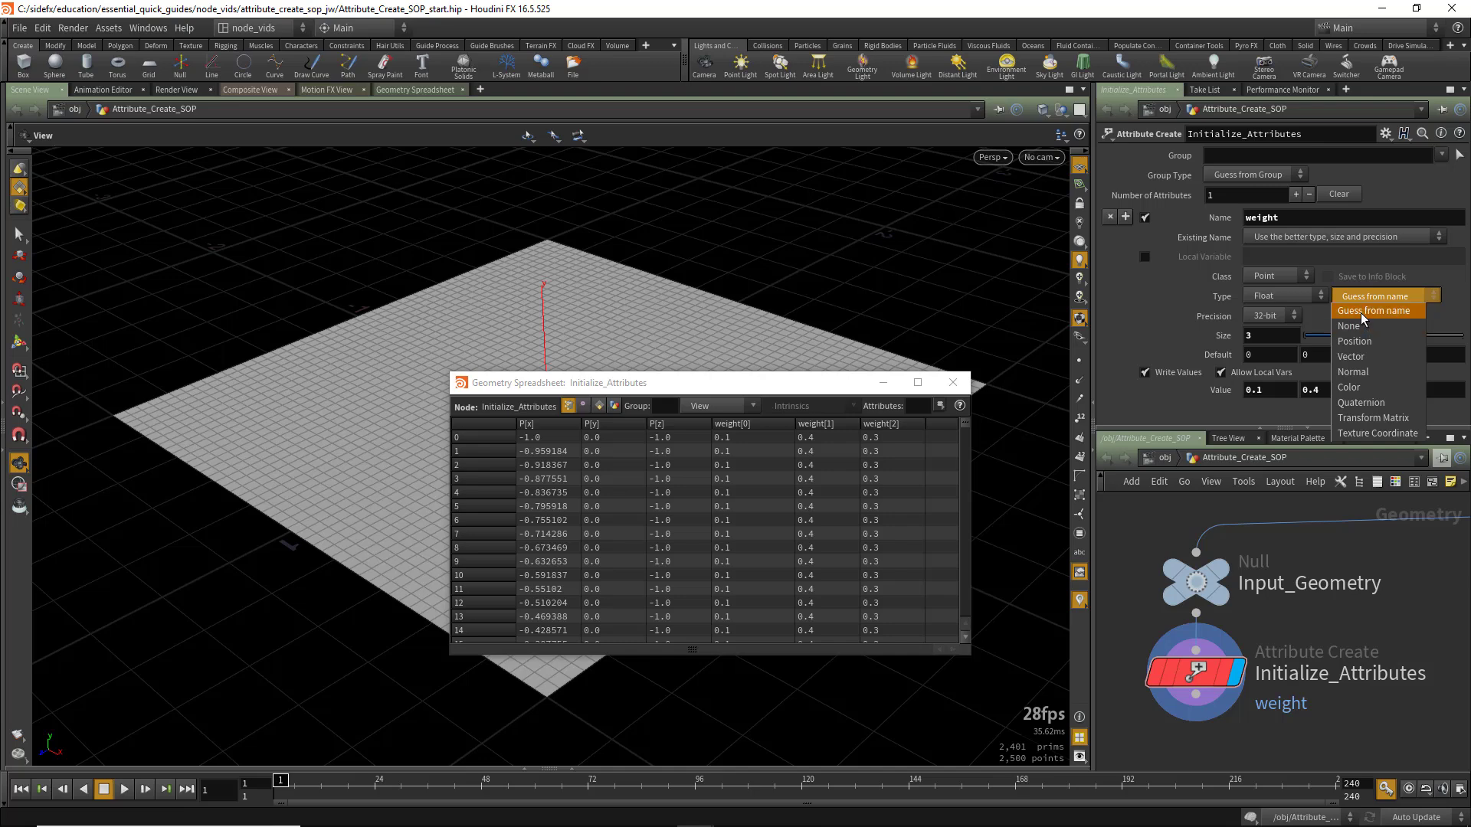
pyautogui.click(1361, 311)
pyautogui.doubleClick(1252, 220)
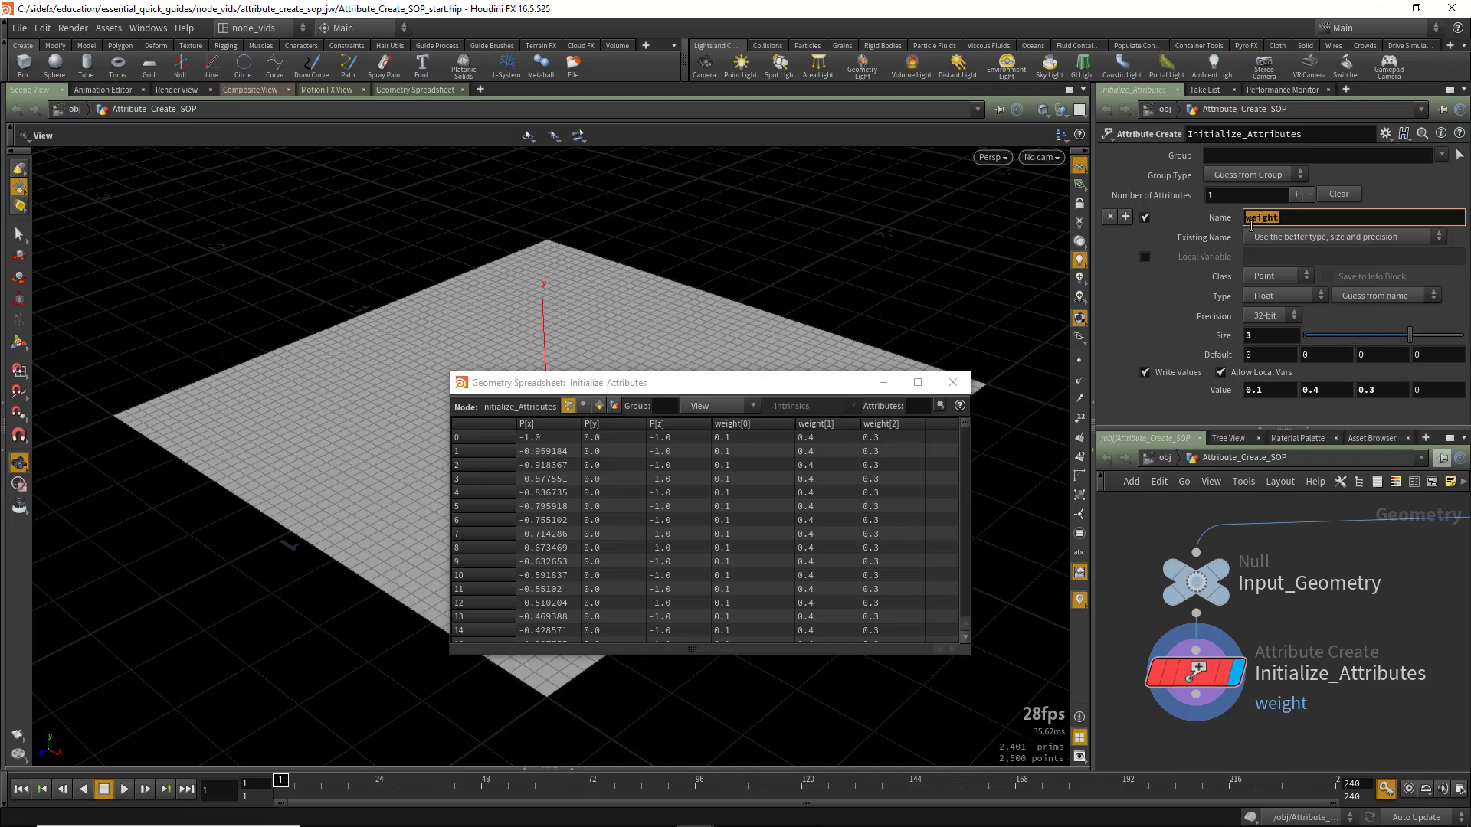
pyautogui.write('N')
pyautogui.press('Return')
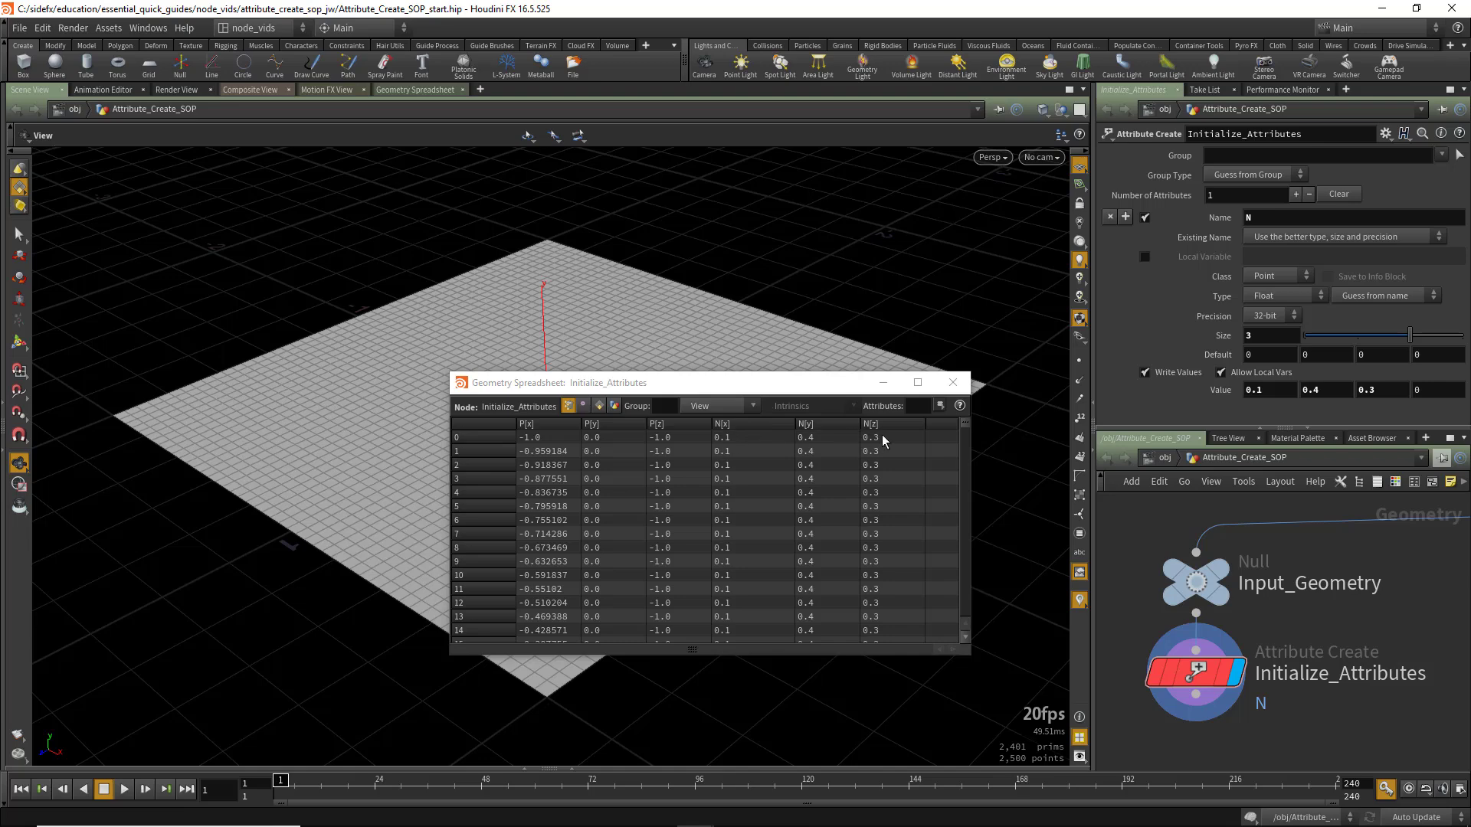
# Rename the attribute v, and after checking its spreadsheet columns rename it rest
pyautogui.doubleClick(1275, 219)
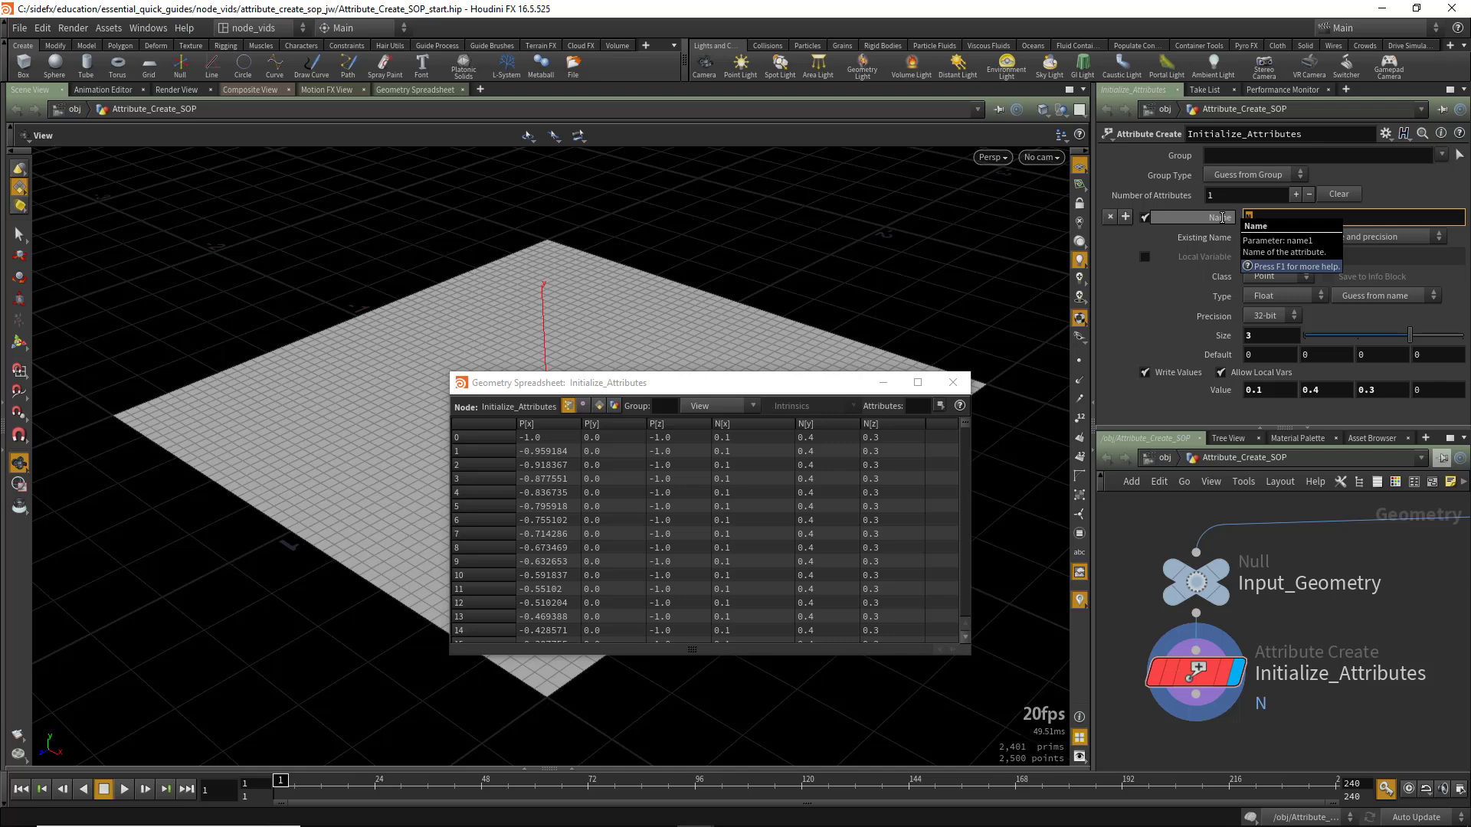
pyautogui.press('Return')
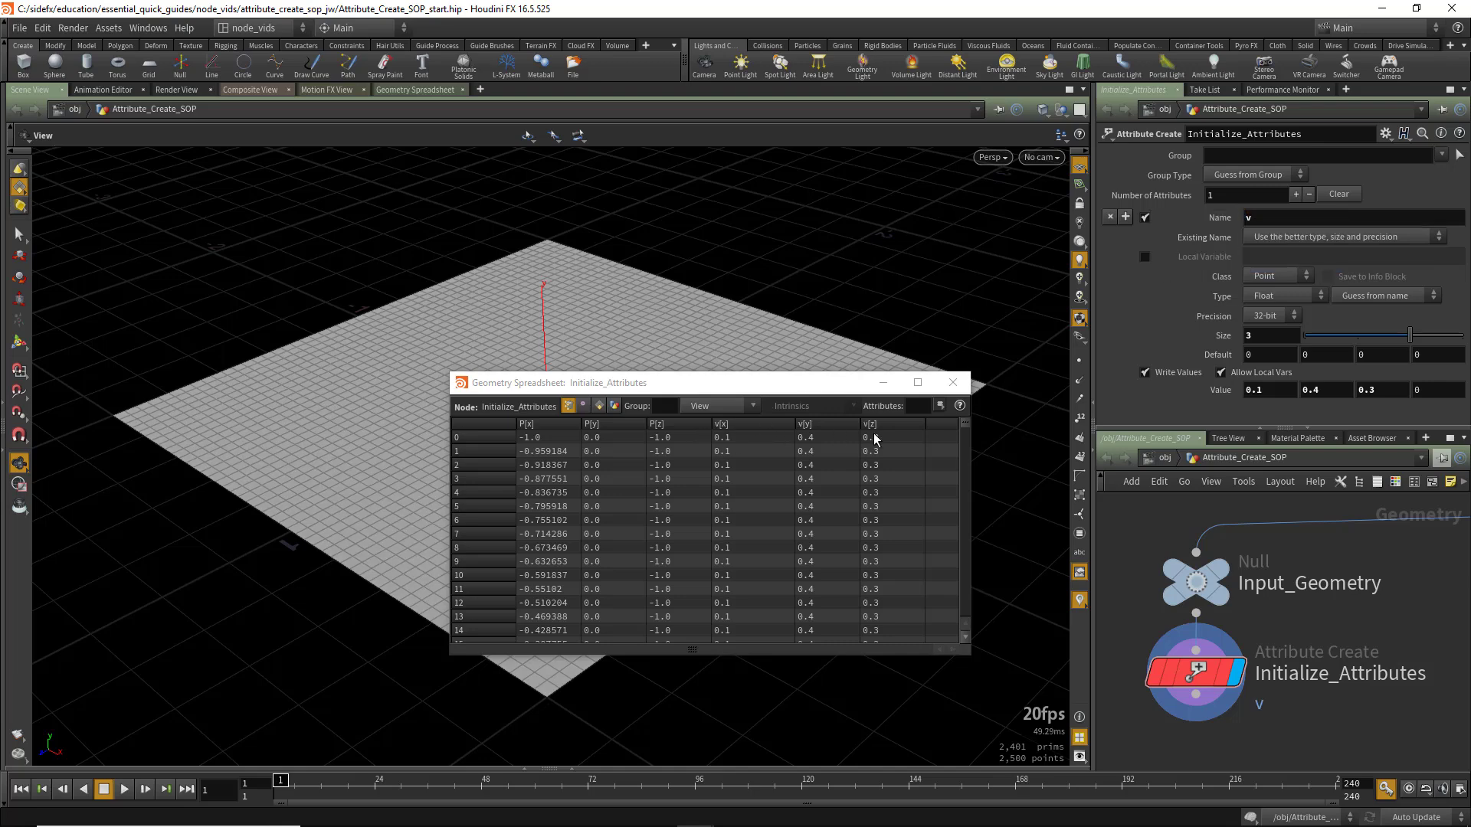
pyautogui.doubleClick(1261, 217)
pyautogui.write('rest')
pyautogui.press('Return')
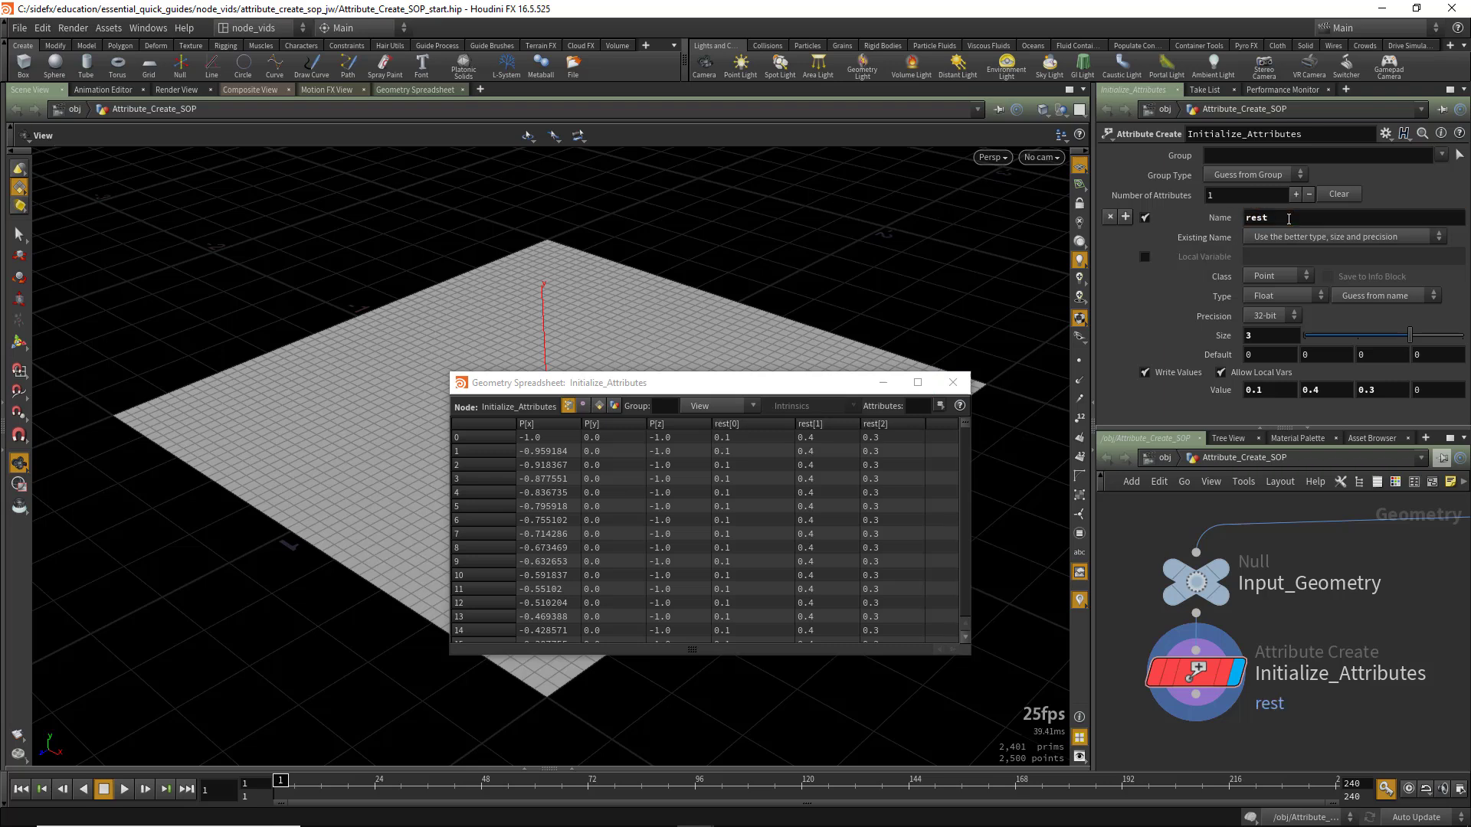
# Rename the attribute Cd so its three values act as the grid's point color
pyautogui.doubleClick(1298, 216)
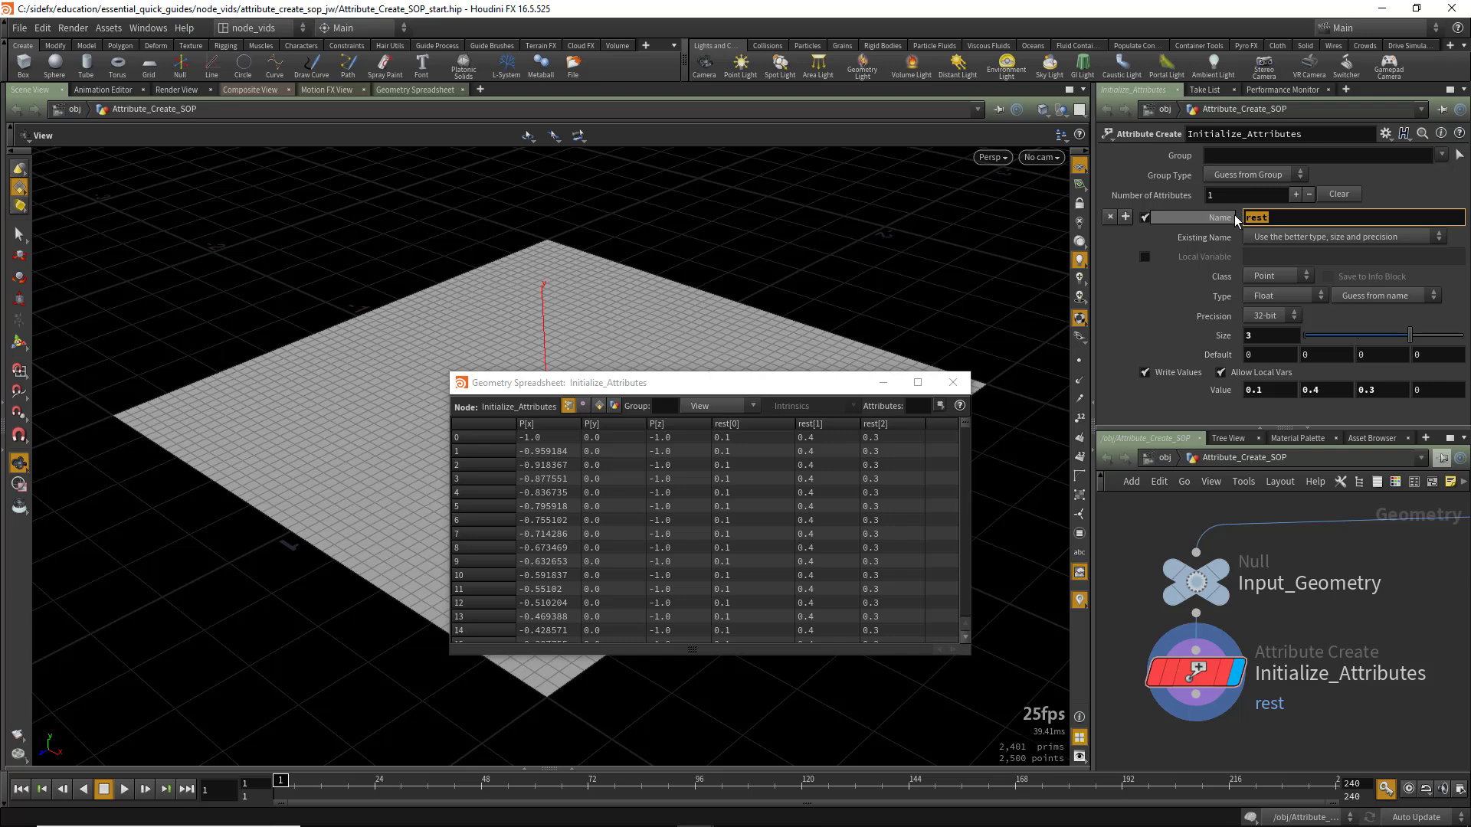
pyautogui.write('Cd')
pyautogui.press('Return')
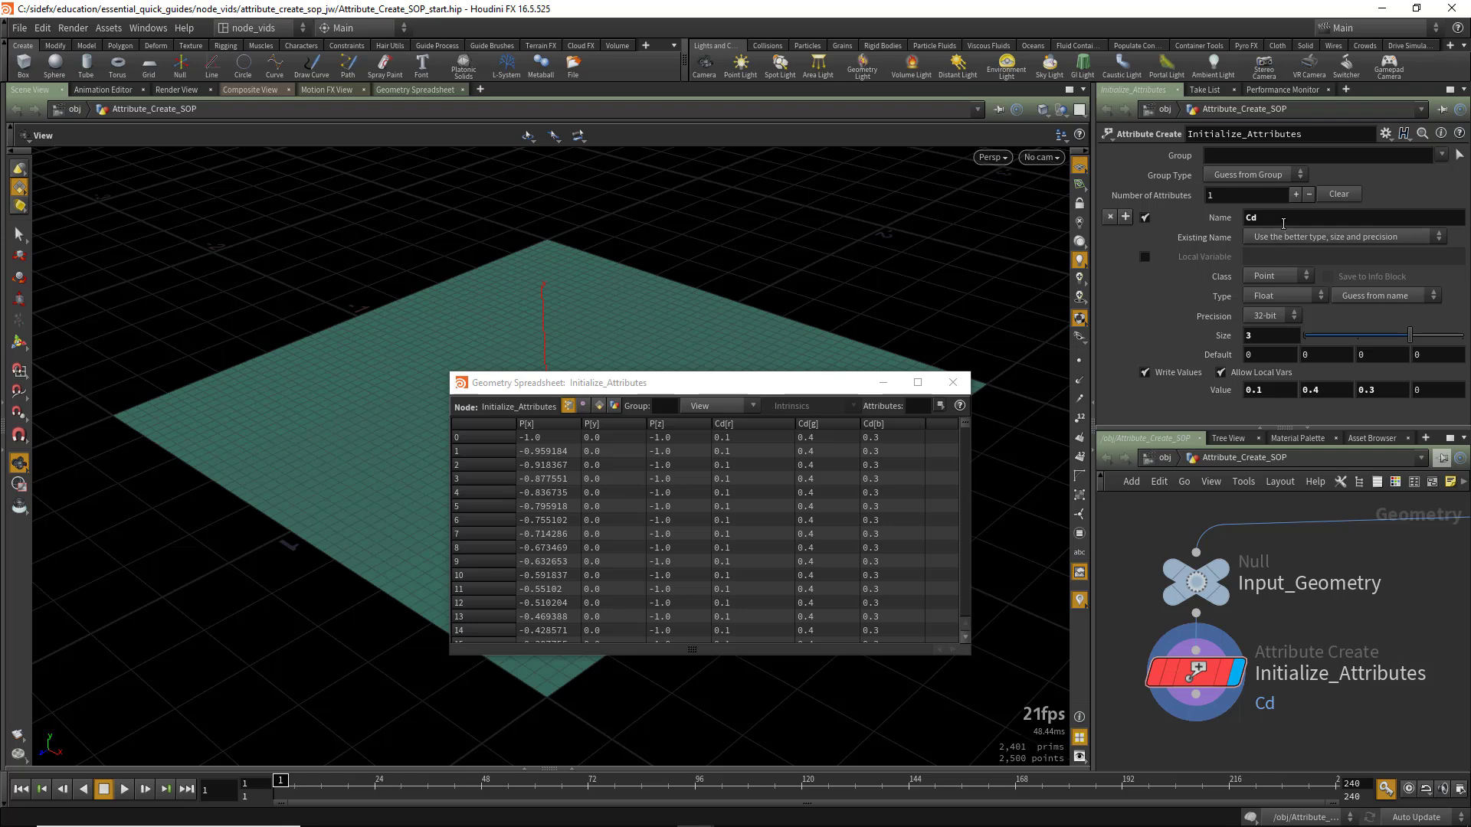
# Rename the attribute weight and set its type qualifier to Position
pyautogui.write('weight')
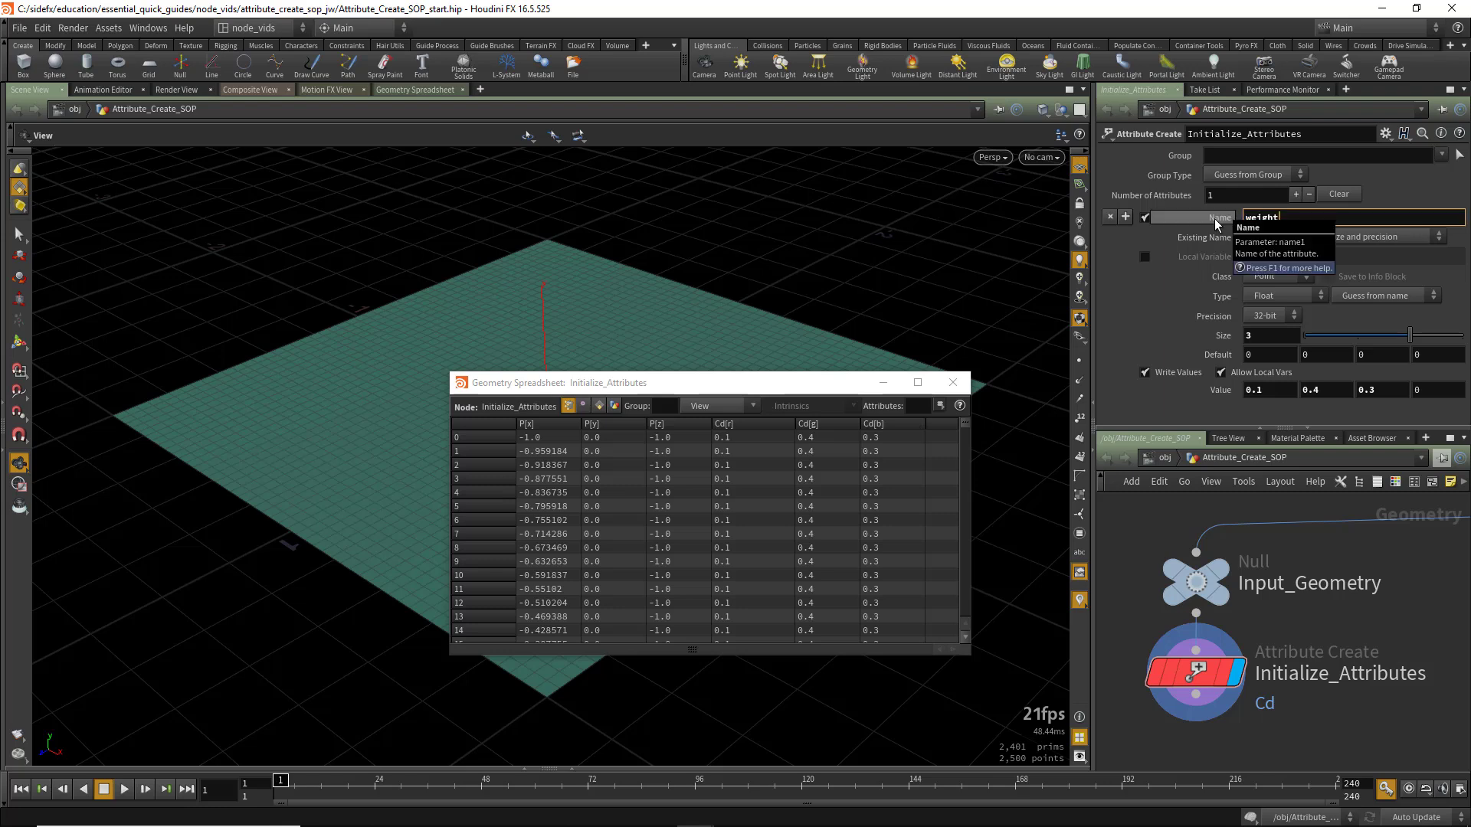
pyautogui.press('Return')
pyautogui.click(1357, 296)
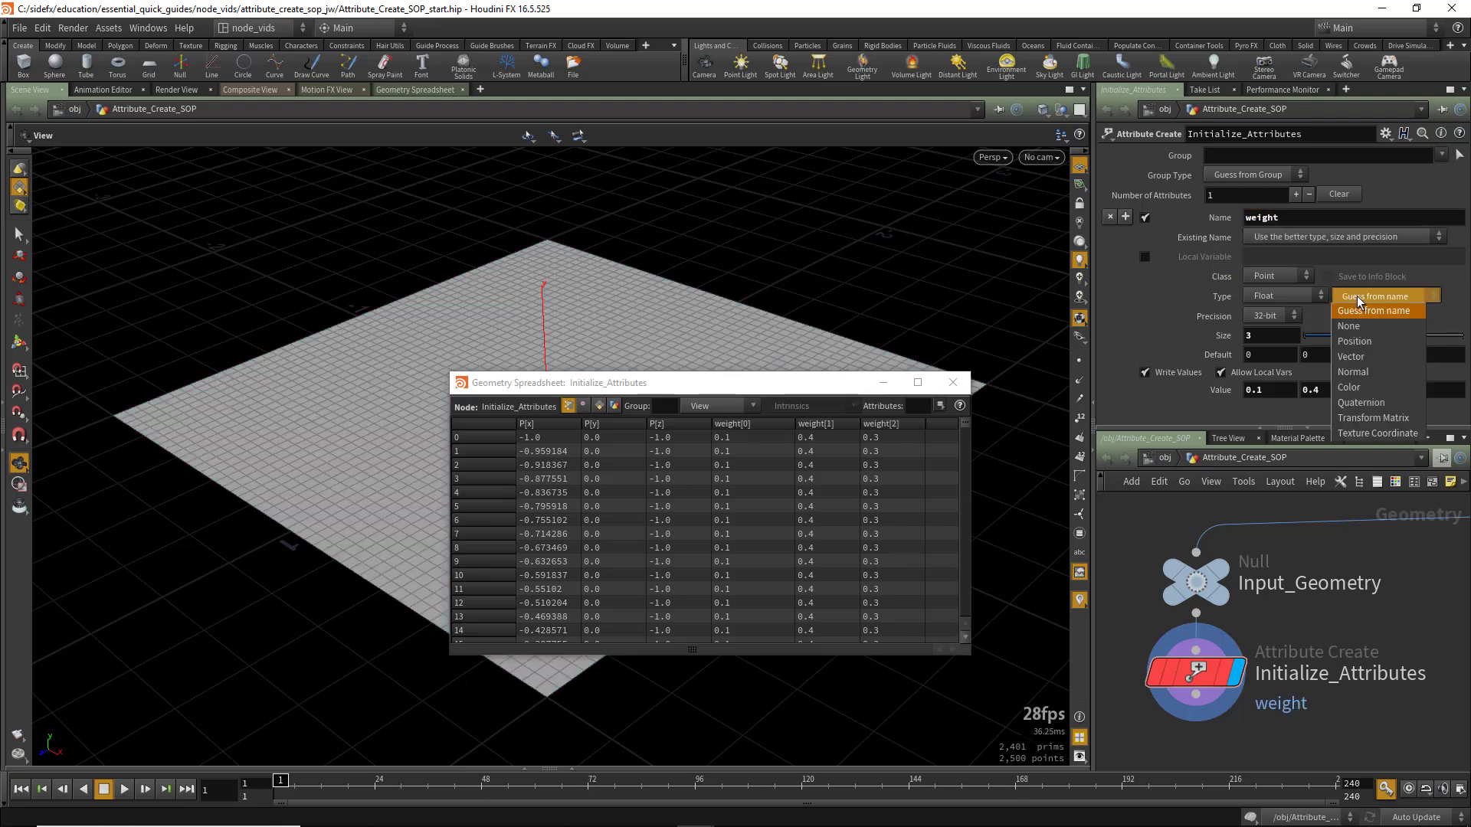
pyautogui.click(1360, 342)
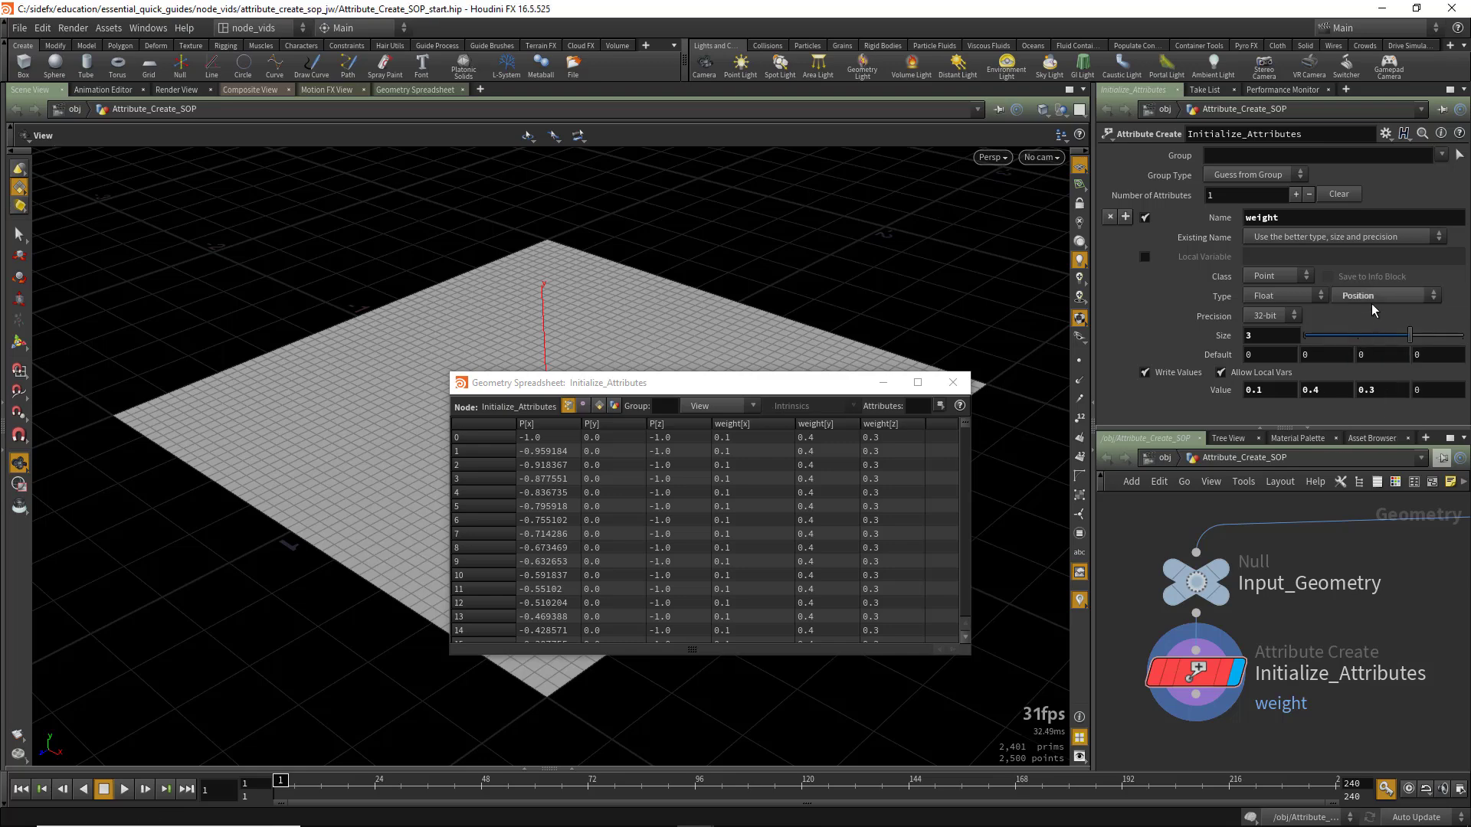
# Set the weight attribute's type qualifier to Vector and check the Initialize_Attributes node's info
pyautogui.click(1371, 298)
pyautogui.click(1357, 356)
pyautogui.middleClick(1198, 670)
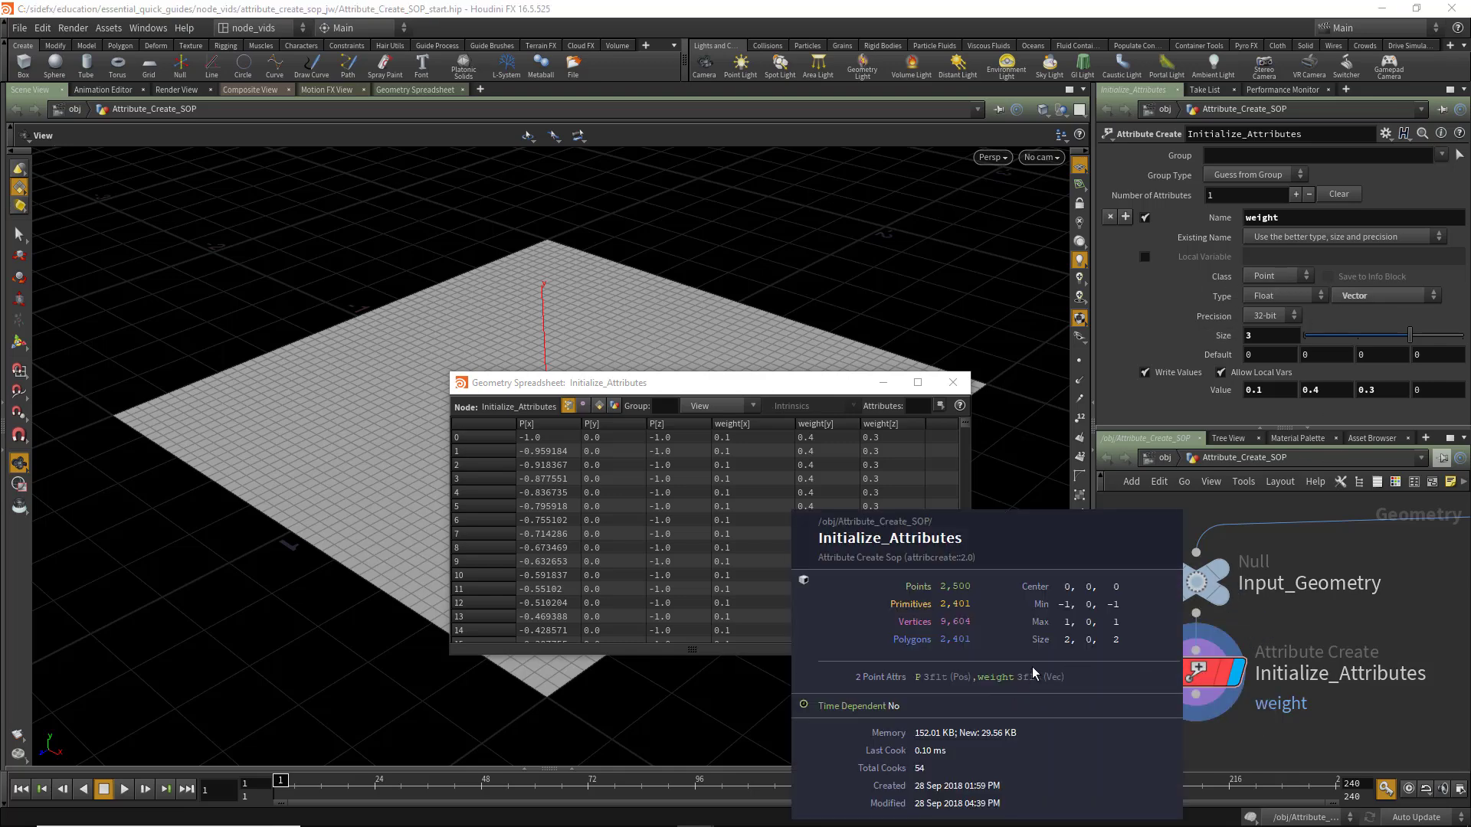
pyautogui.moveTo(1211, 674)
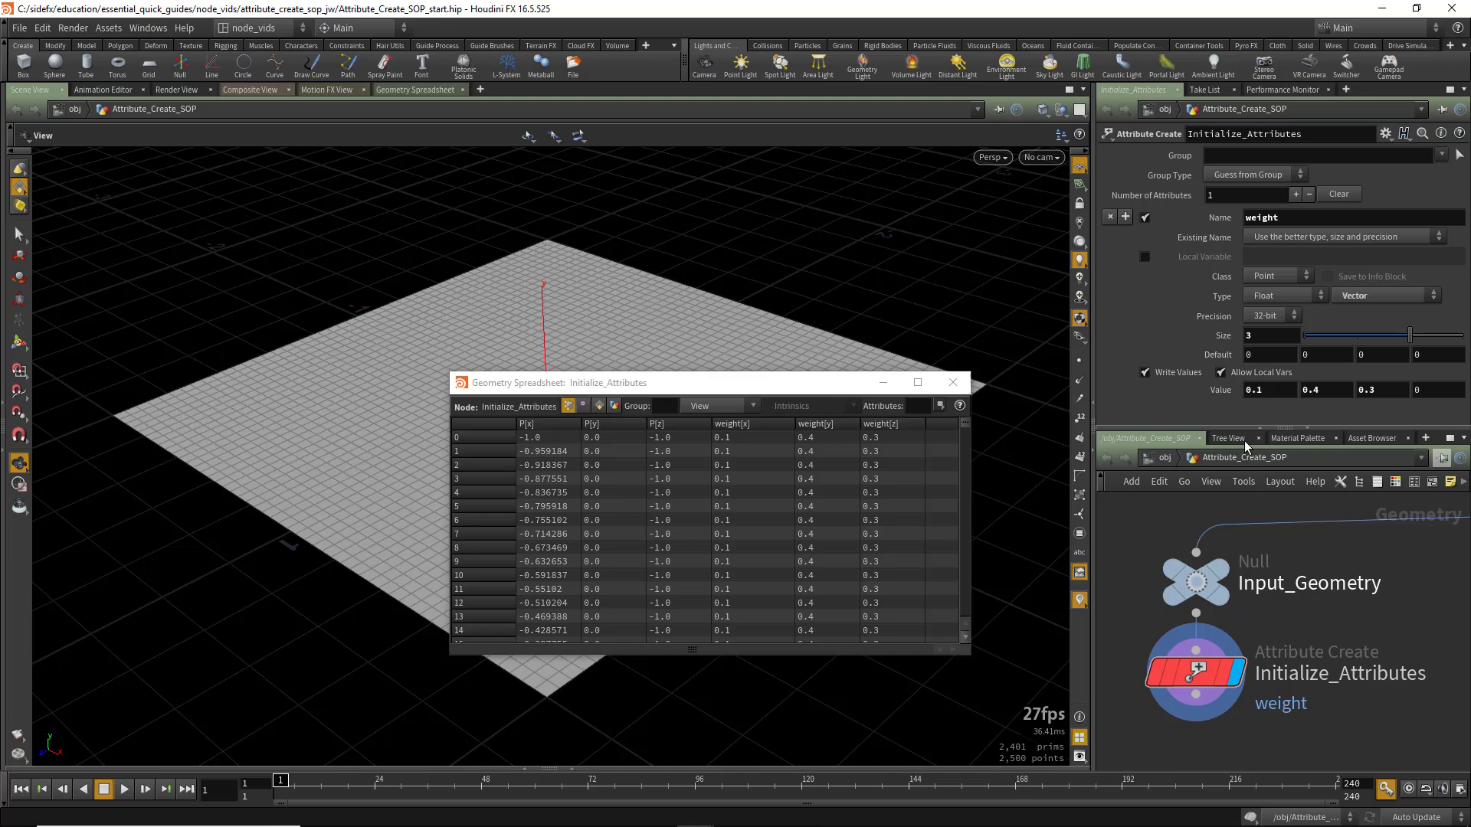
# Set the weight attribute's type qualifier to Normal, and switch it back to Vector
pyautogui.click(1363, 298)
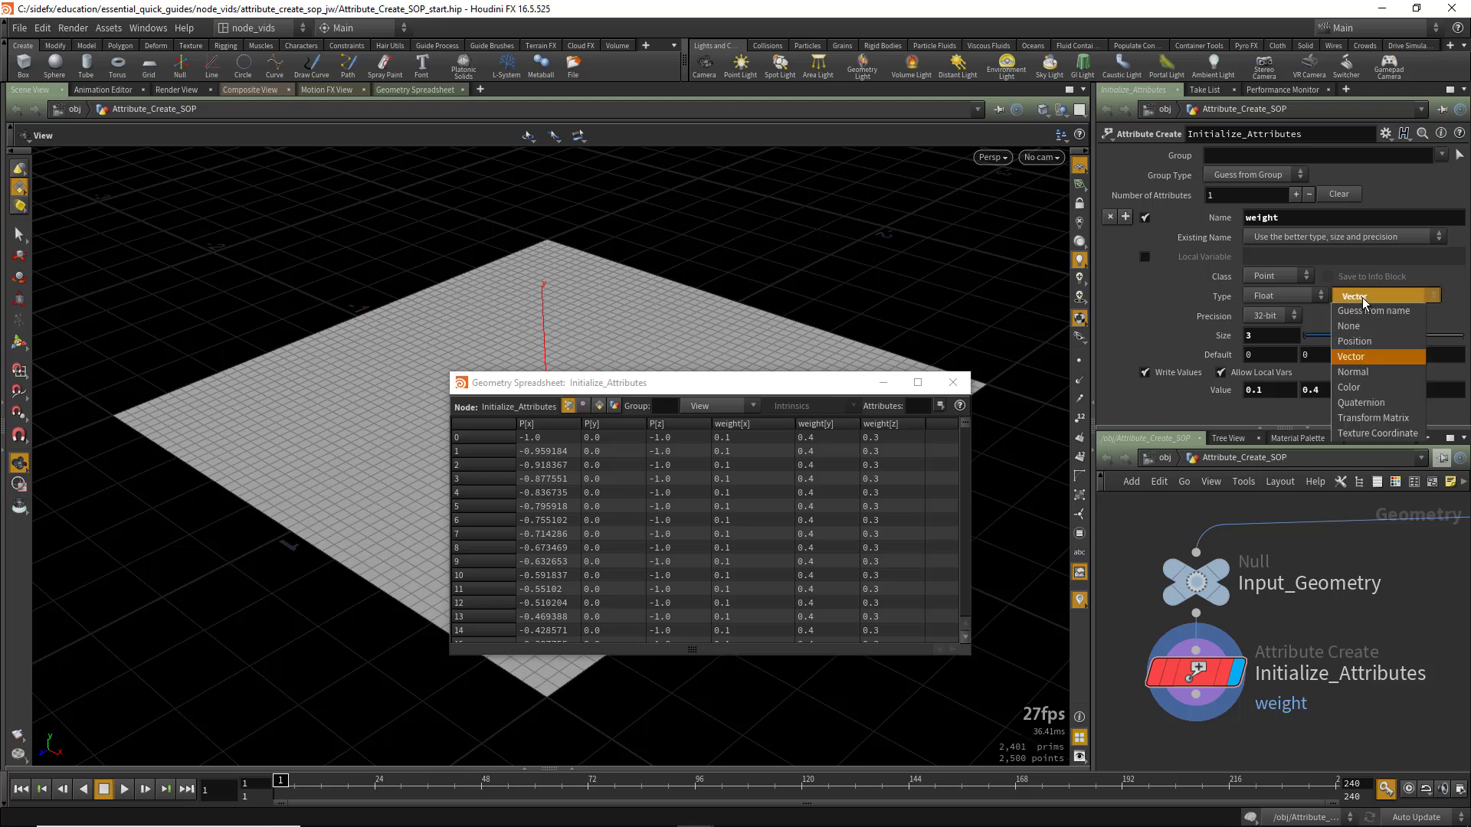
pyautogui.click(1369, 374)
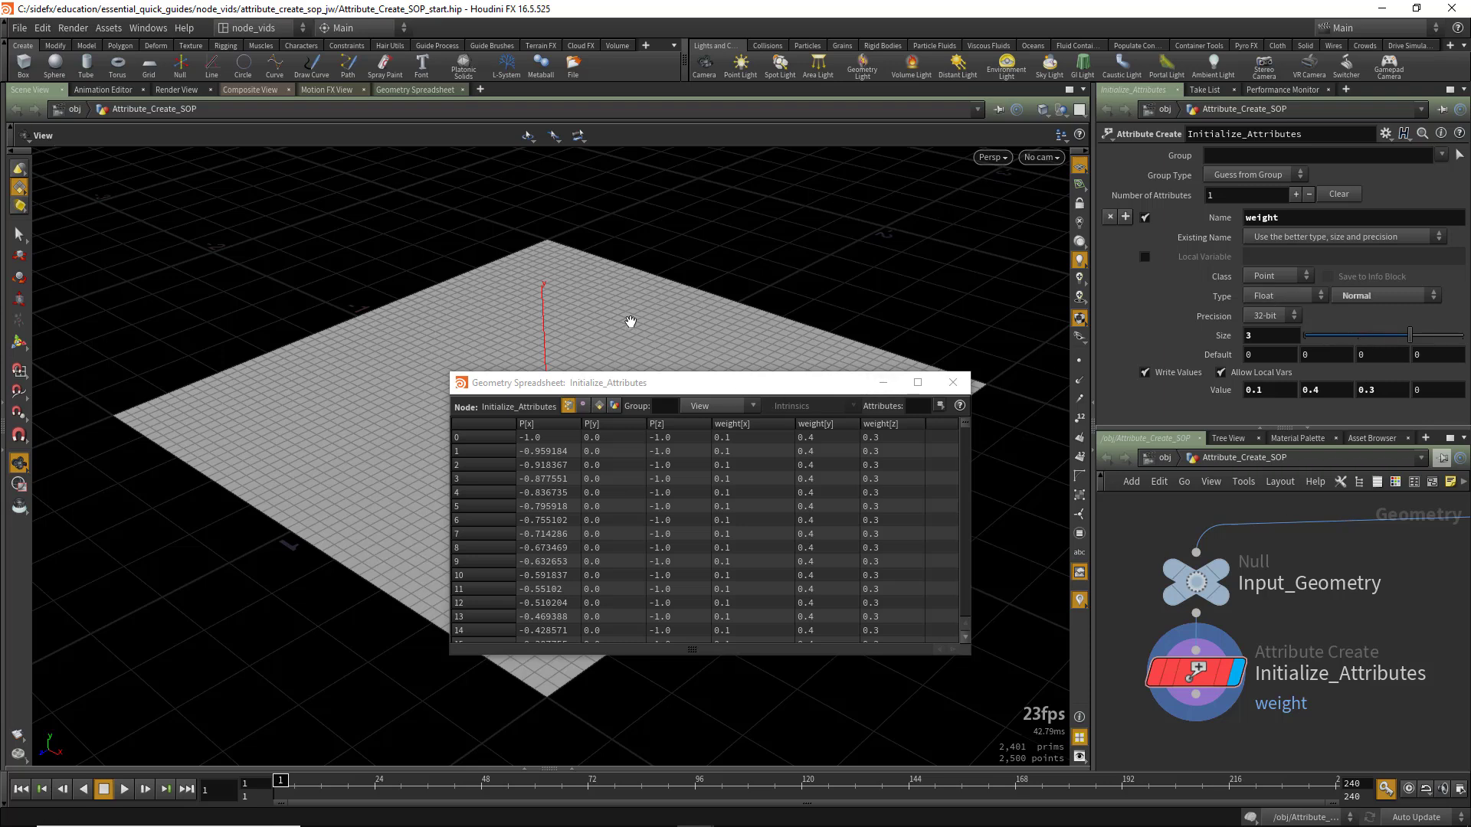
pyautogui.click(1358, 294)
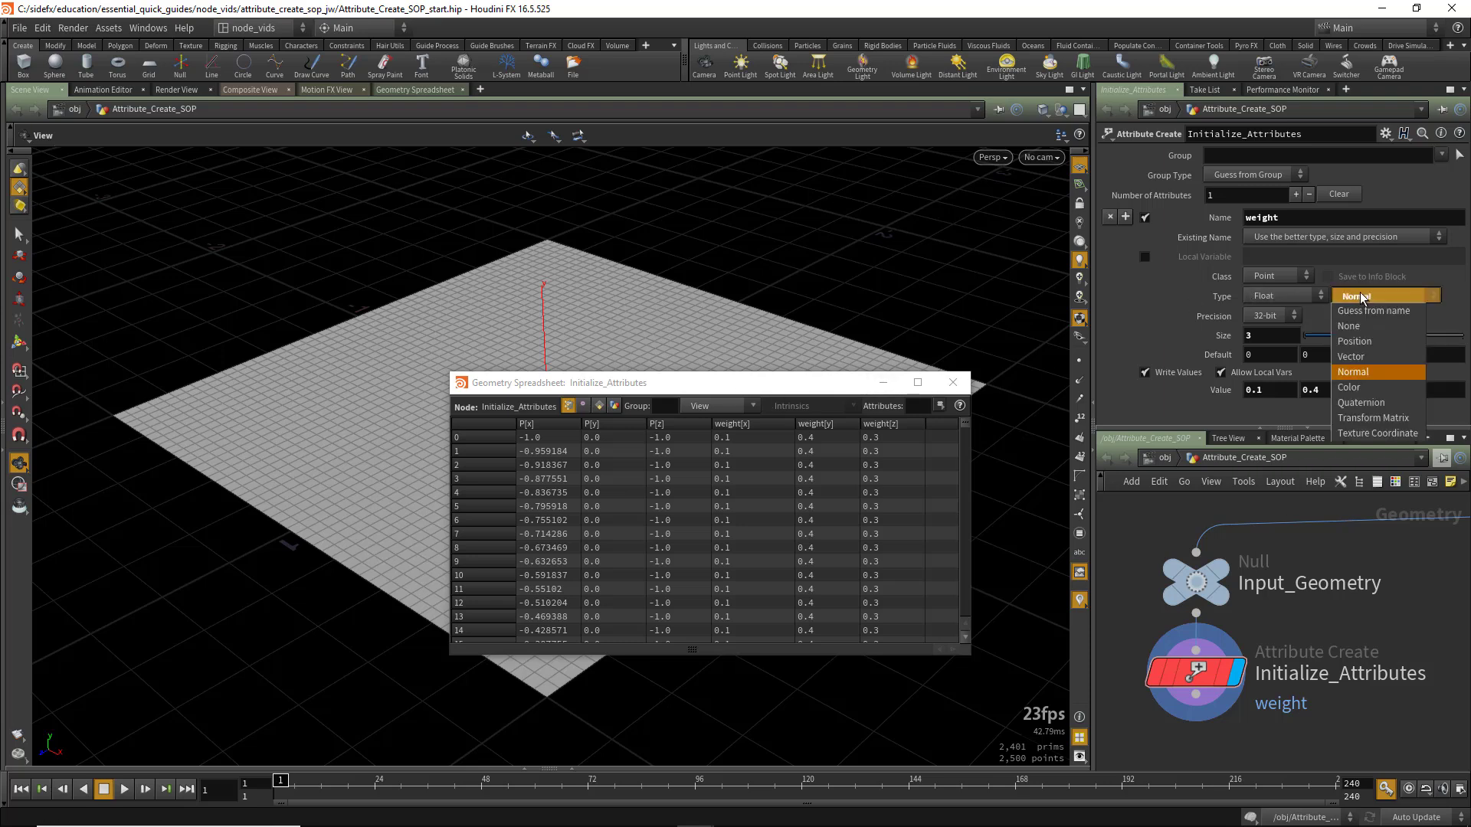
pyautogui.click(1372, 357)
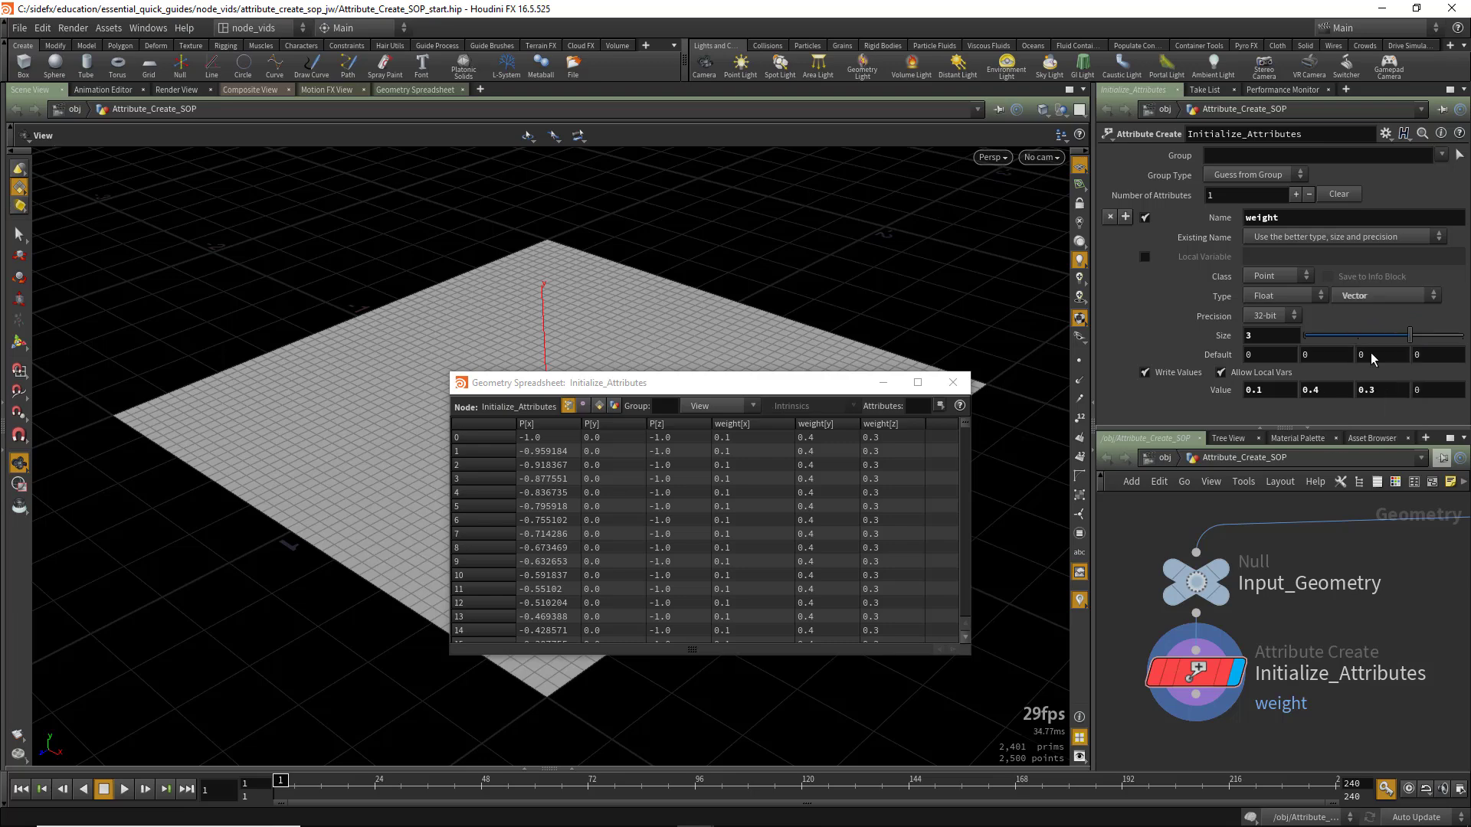
# Set the weight attribute's type qualifier to Color, and change it to Quaternion after comparing the spreadsheet columns
pyautogui.click(1390, 297)
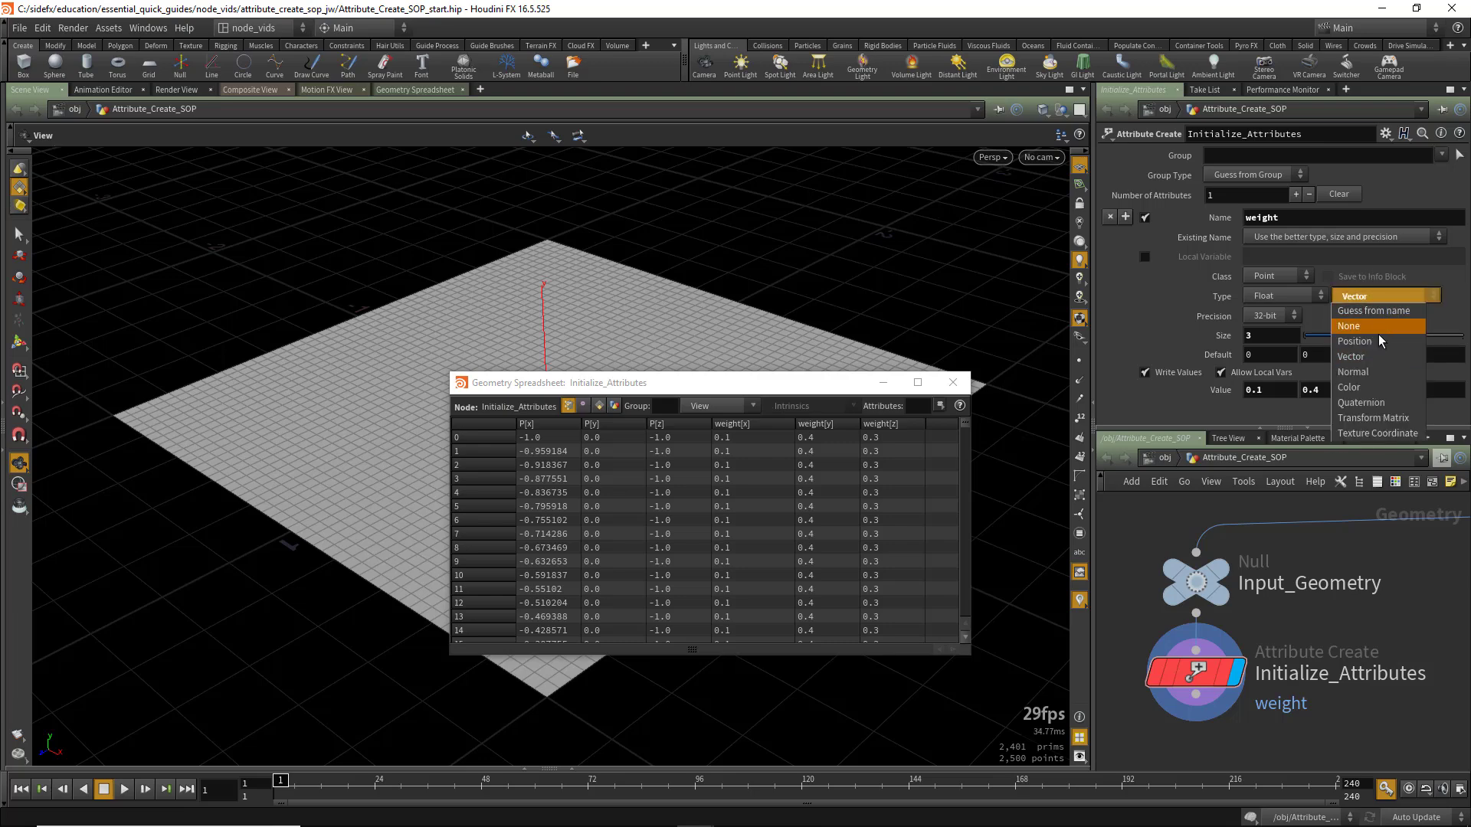
pyautogui.click(1372, 389)
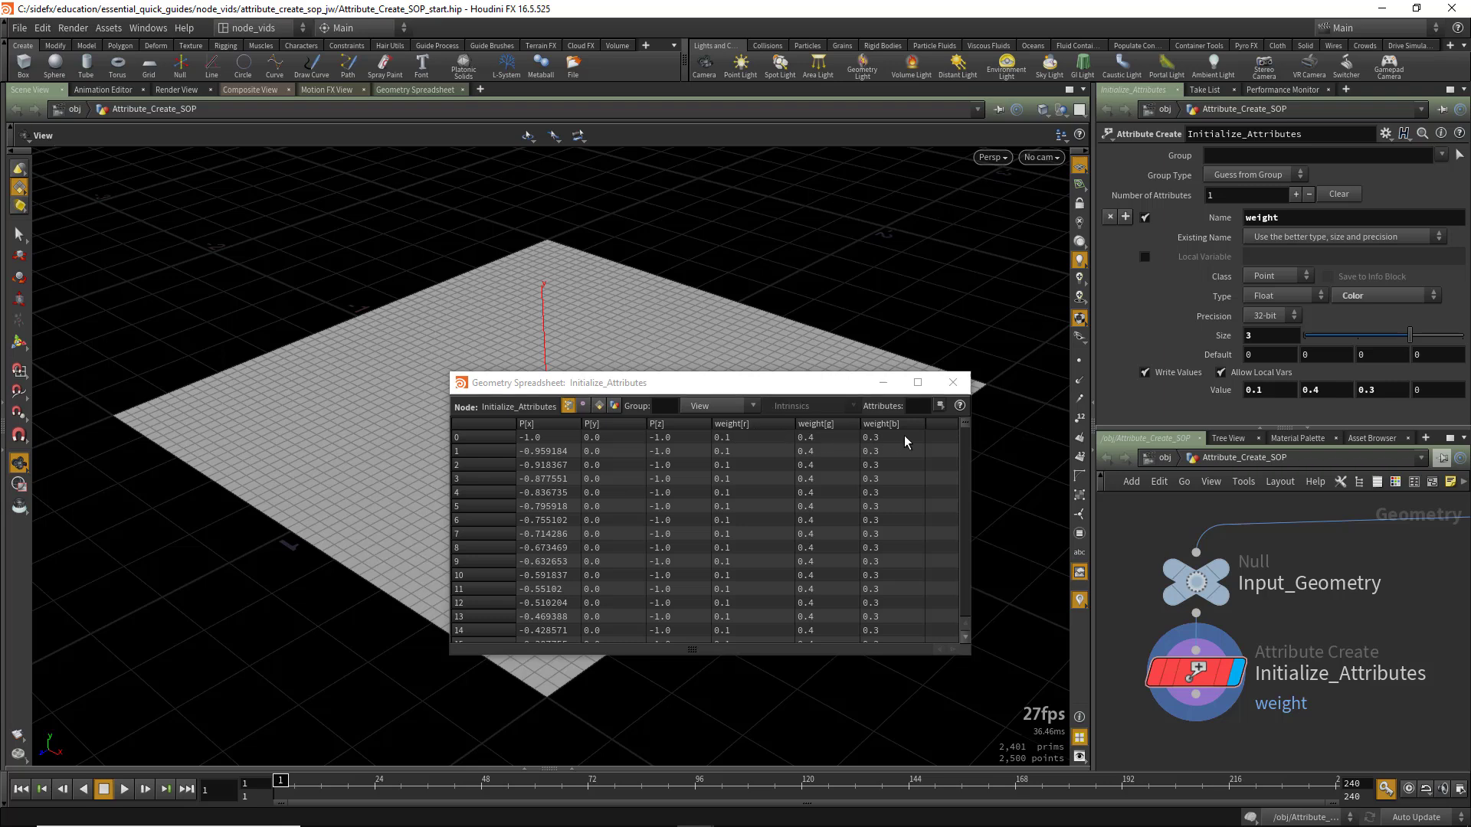
pyautogui.click(1396, 298)
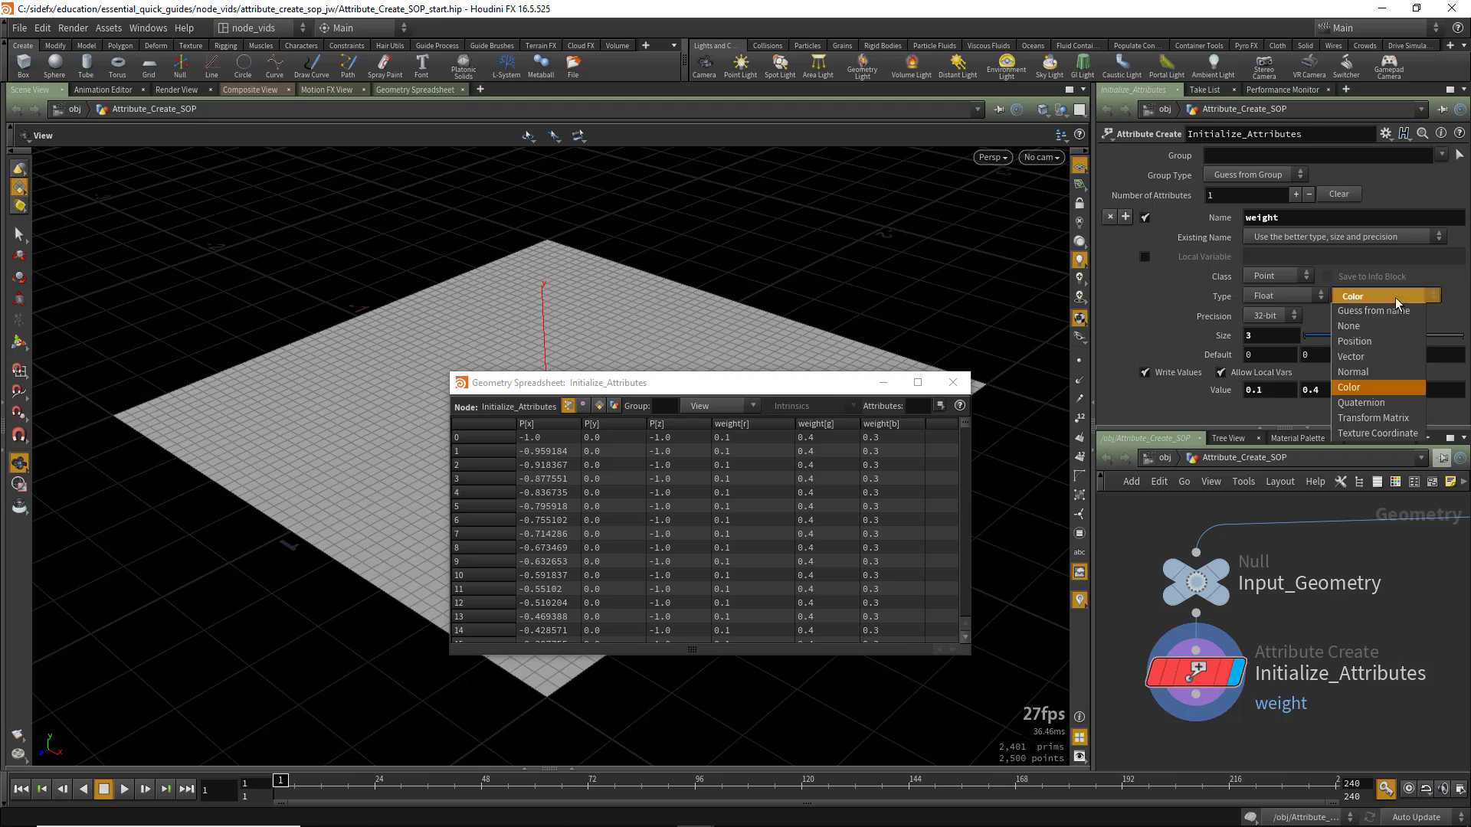
pyautogui.click(1372, 400)
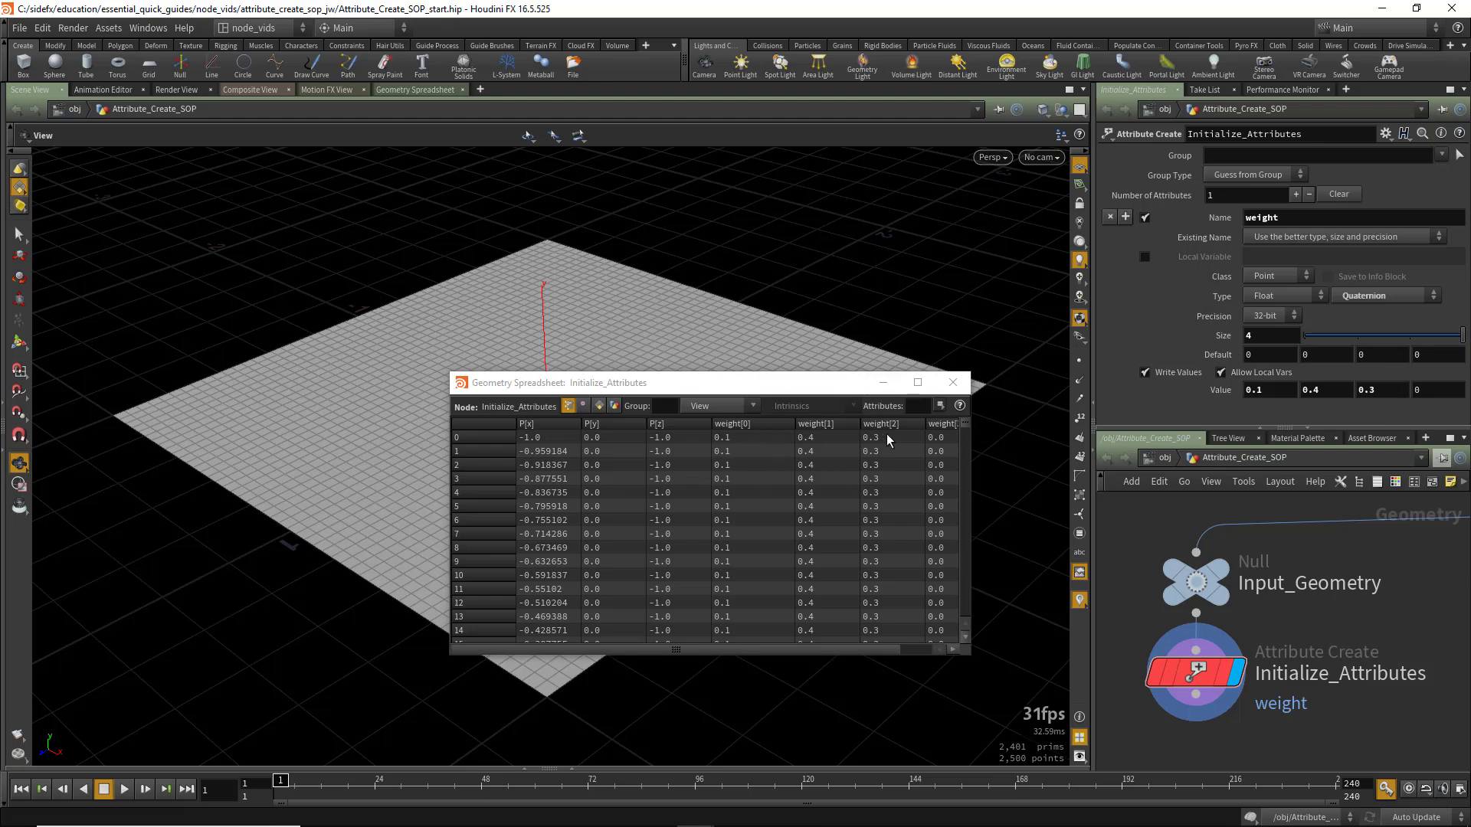
# Try the Texture Coordinate type qualifier on the weight attribute, and return it to Guess from name
pyautogui.click(1376, 299)
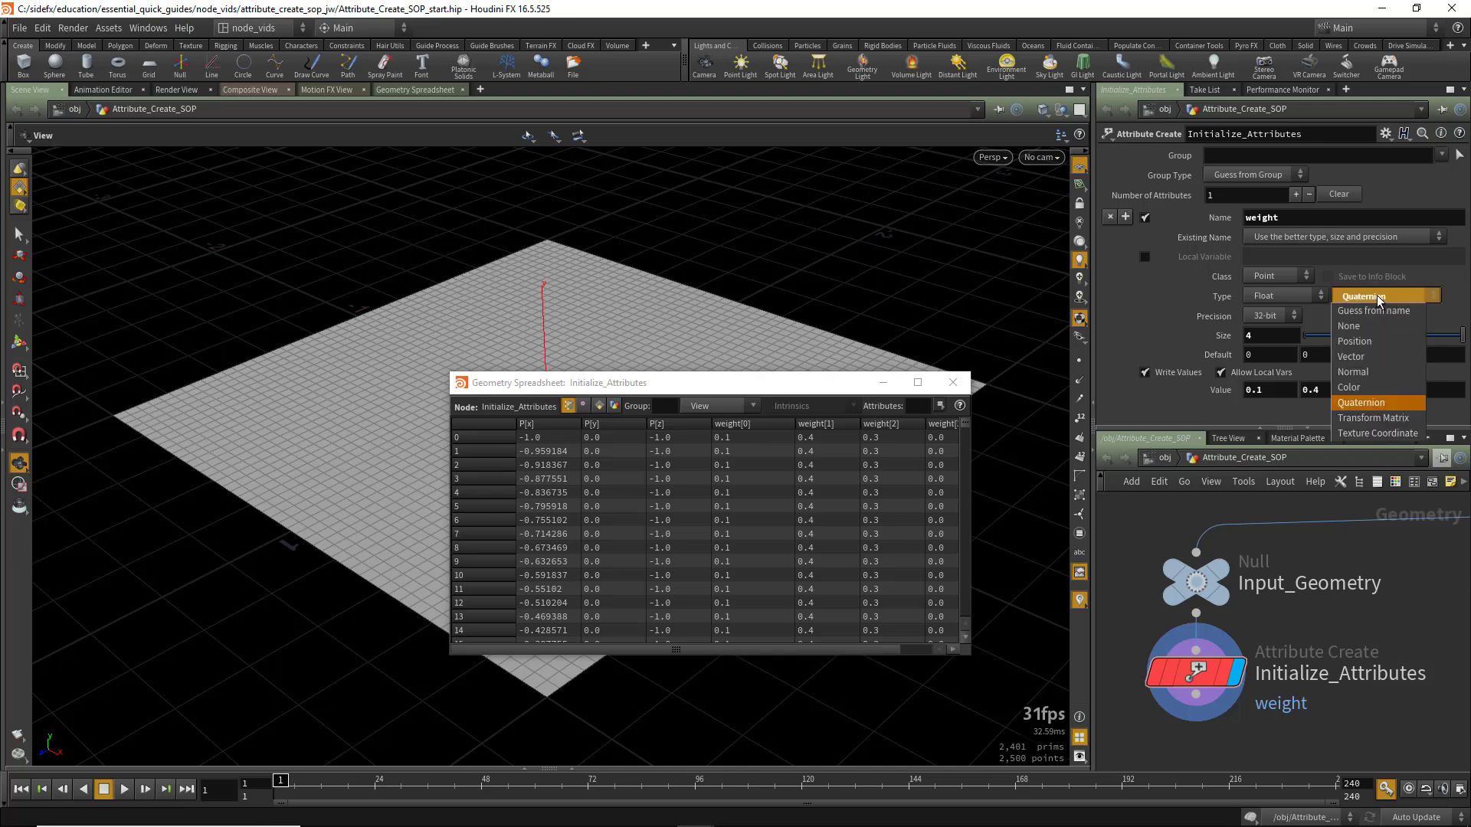
pyautogui.click(1375, 434)
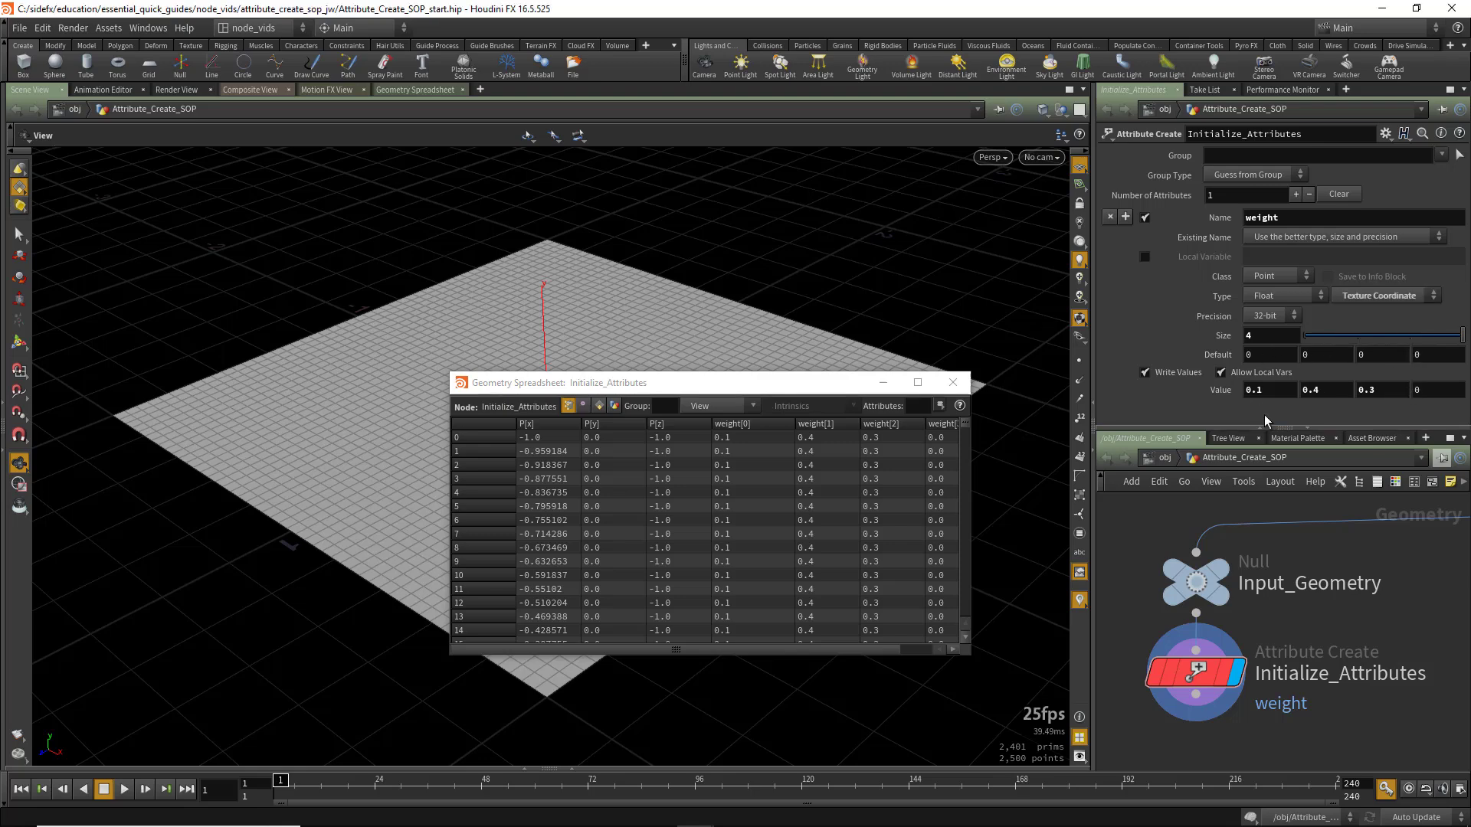
pyautogui.click(1400, 298)
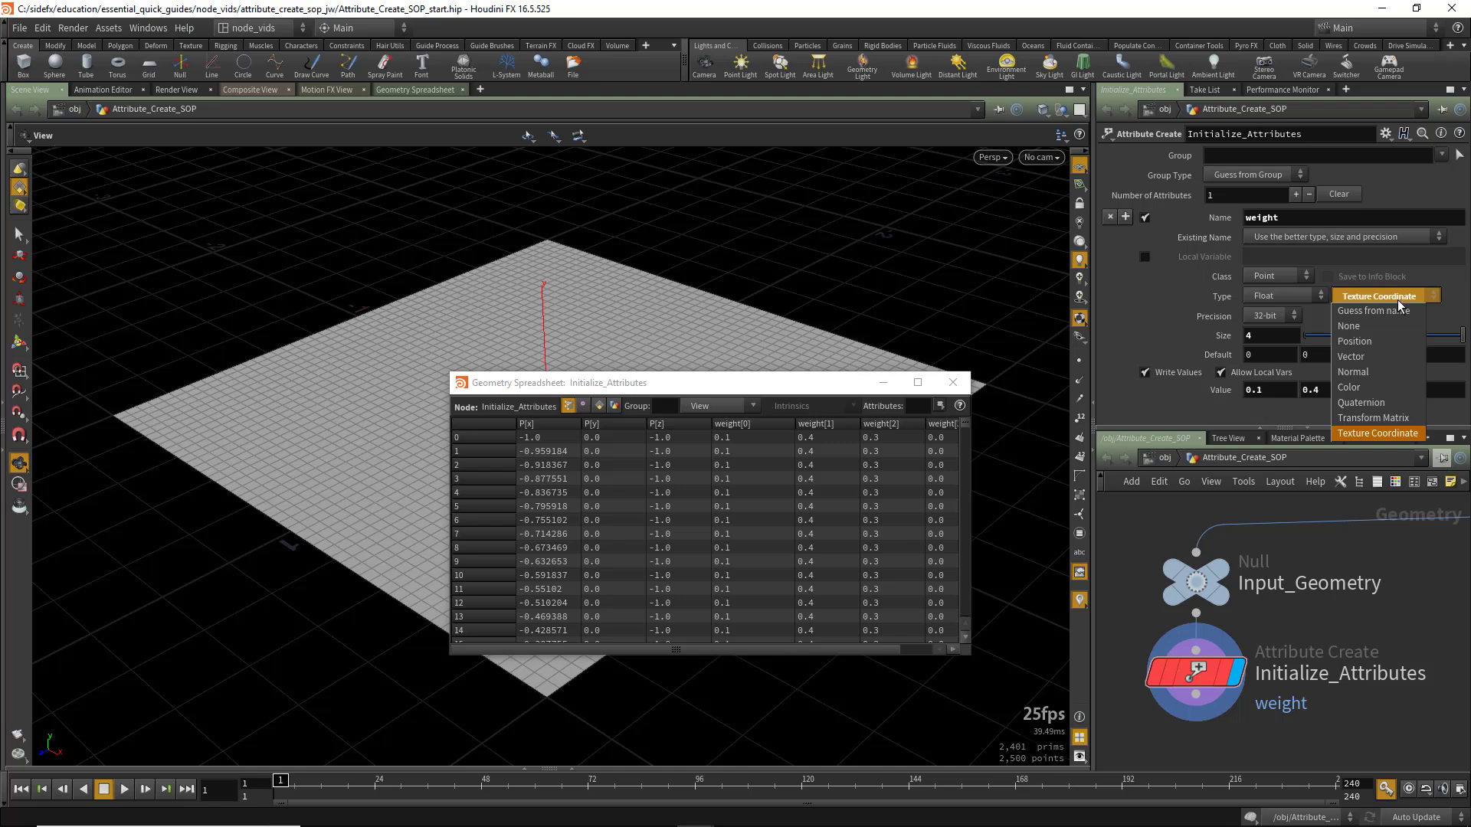
pyautogui.click(1392, 308)
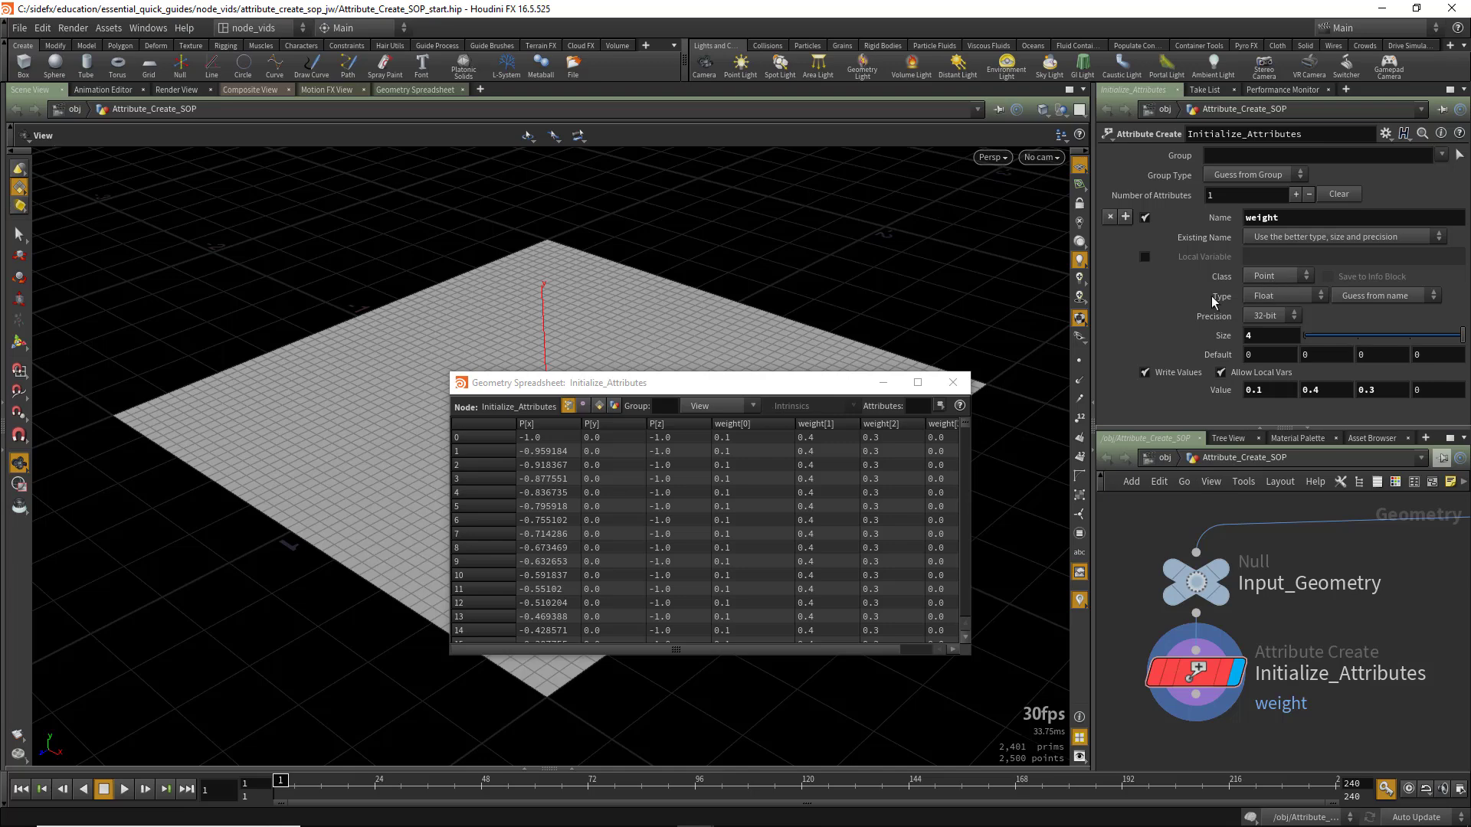
# Set the weight attribute's size to 1, repositioning the floating geometry spreadsheet over the viewport
pyautogui.moveTo(728, 383); pyautogui.dragTo(676, 343)
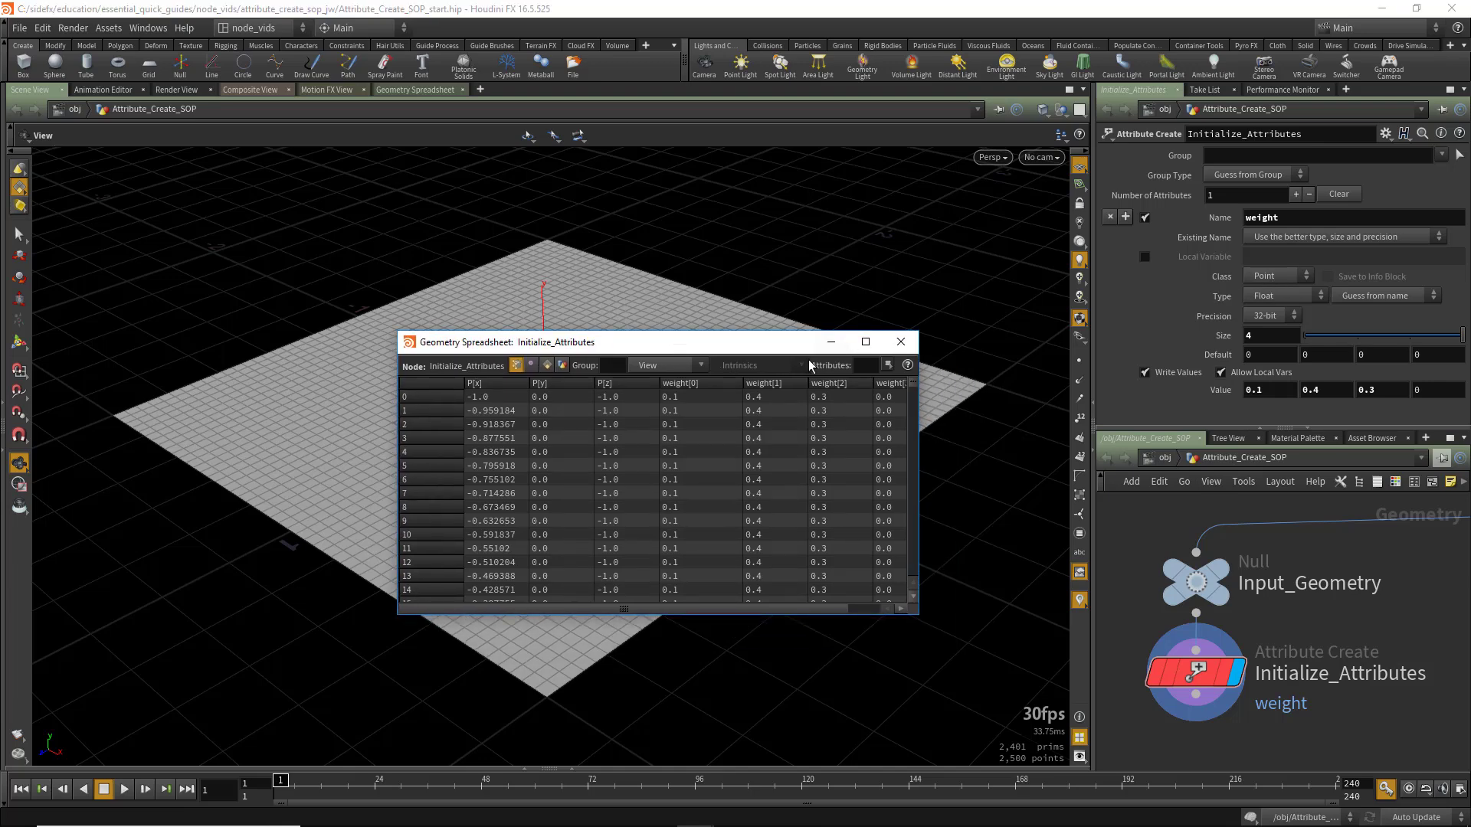
pyautogui.click(1257, 336)
pyautogui.write('1')
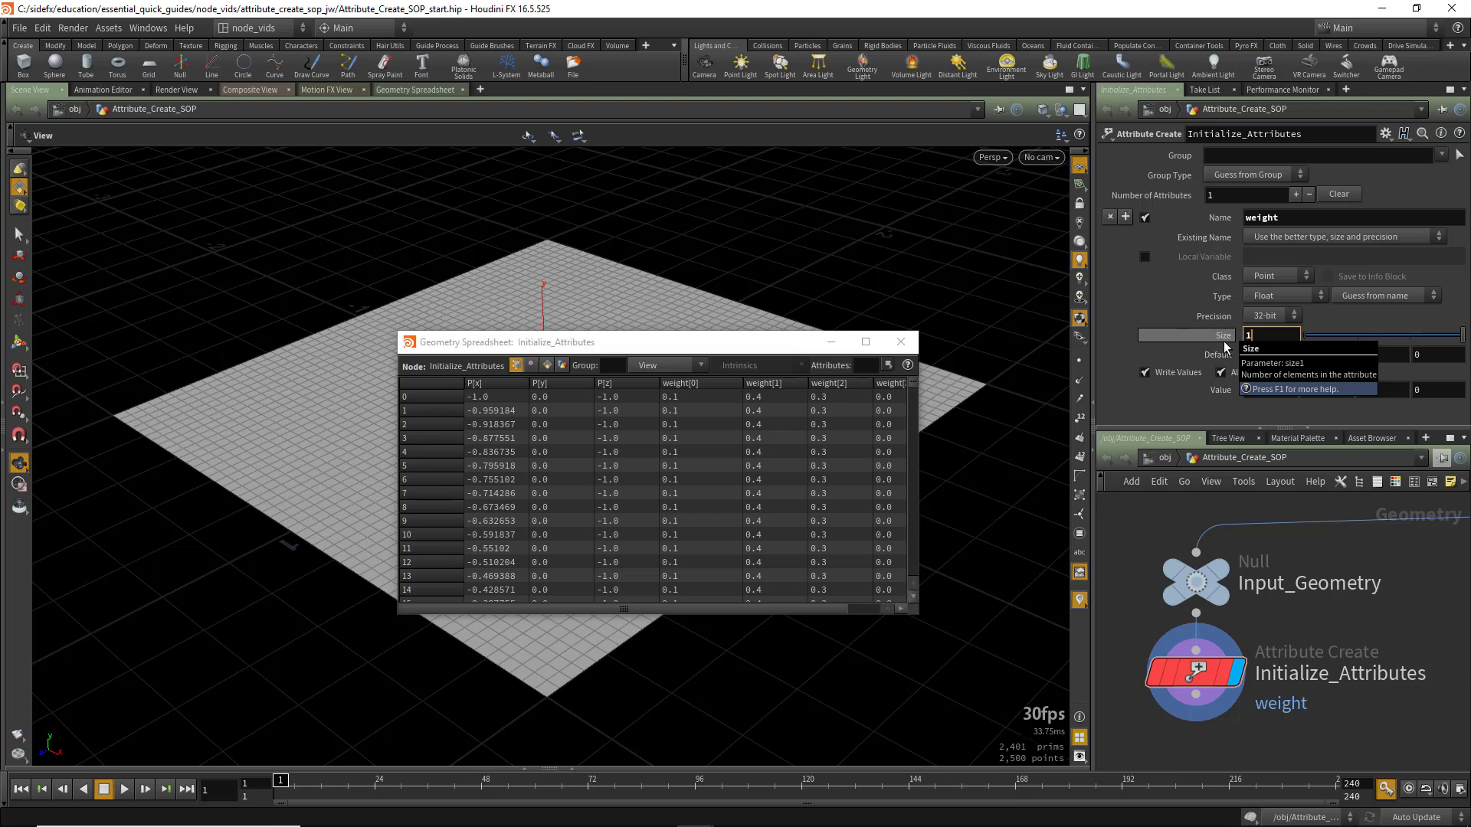
pyautogui.press('Return')
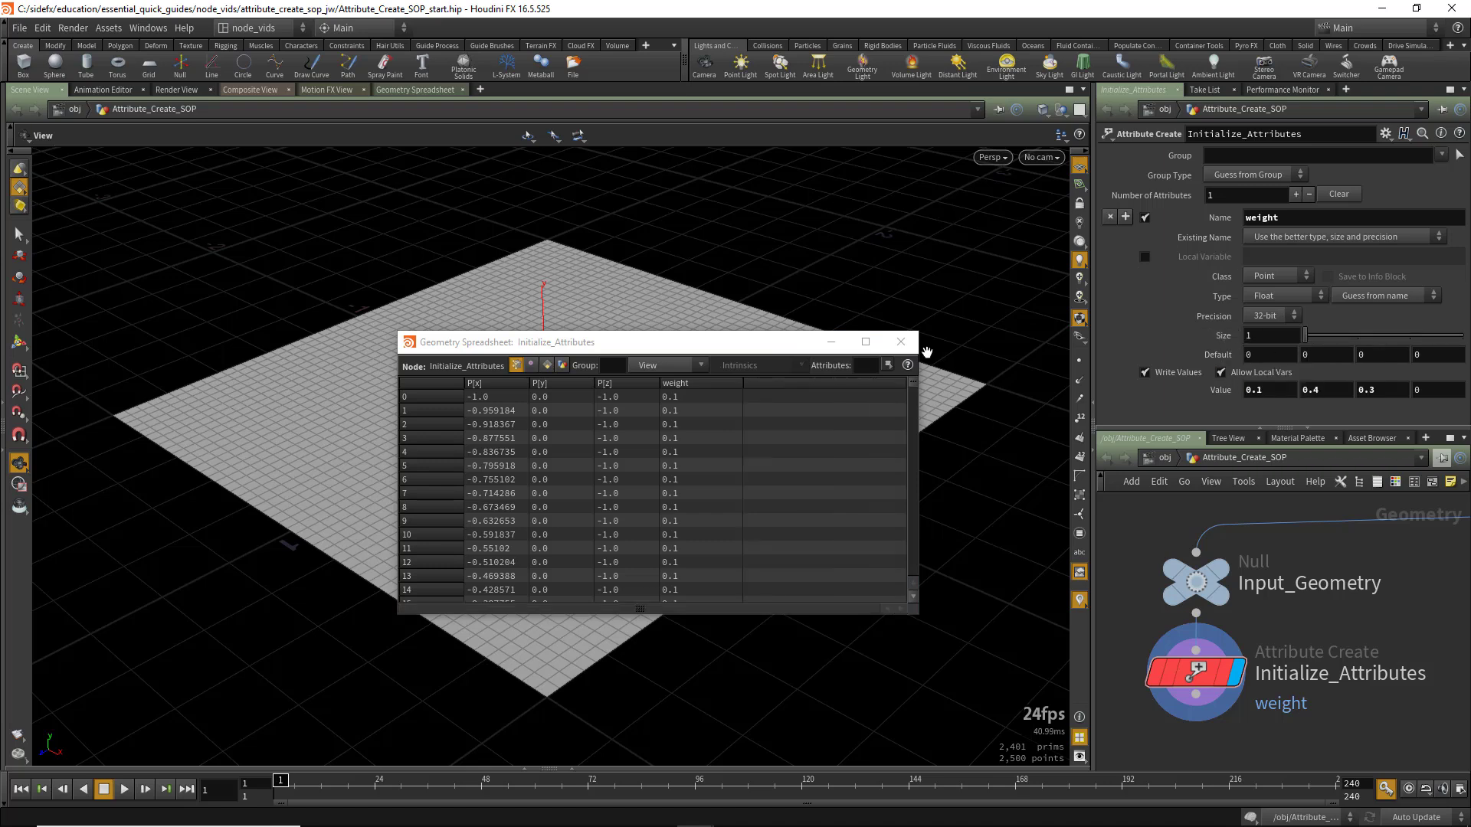
pyautogui.moveTo(787, 343); pyautogui.dragTo(864, 344)
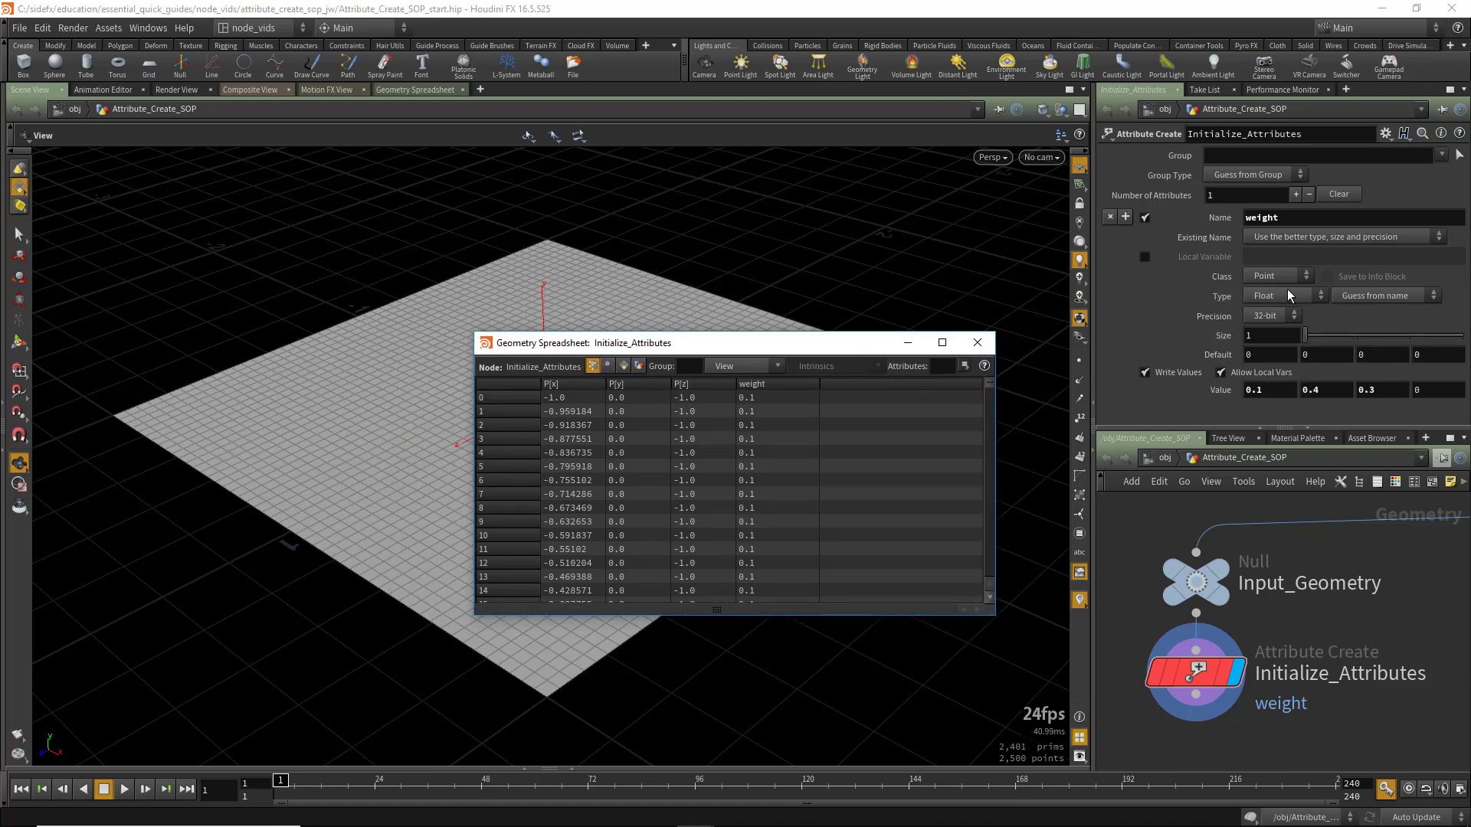
# Change the weight attribute's class to Detail and check it in the spreadsheet's detail view and the node info
pyautogui.click(1271, 278)
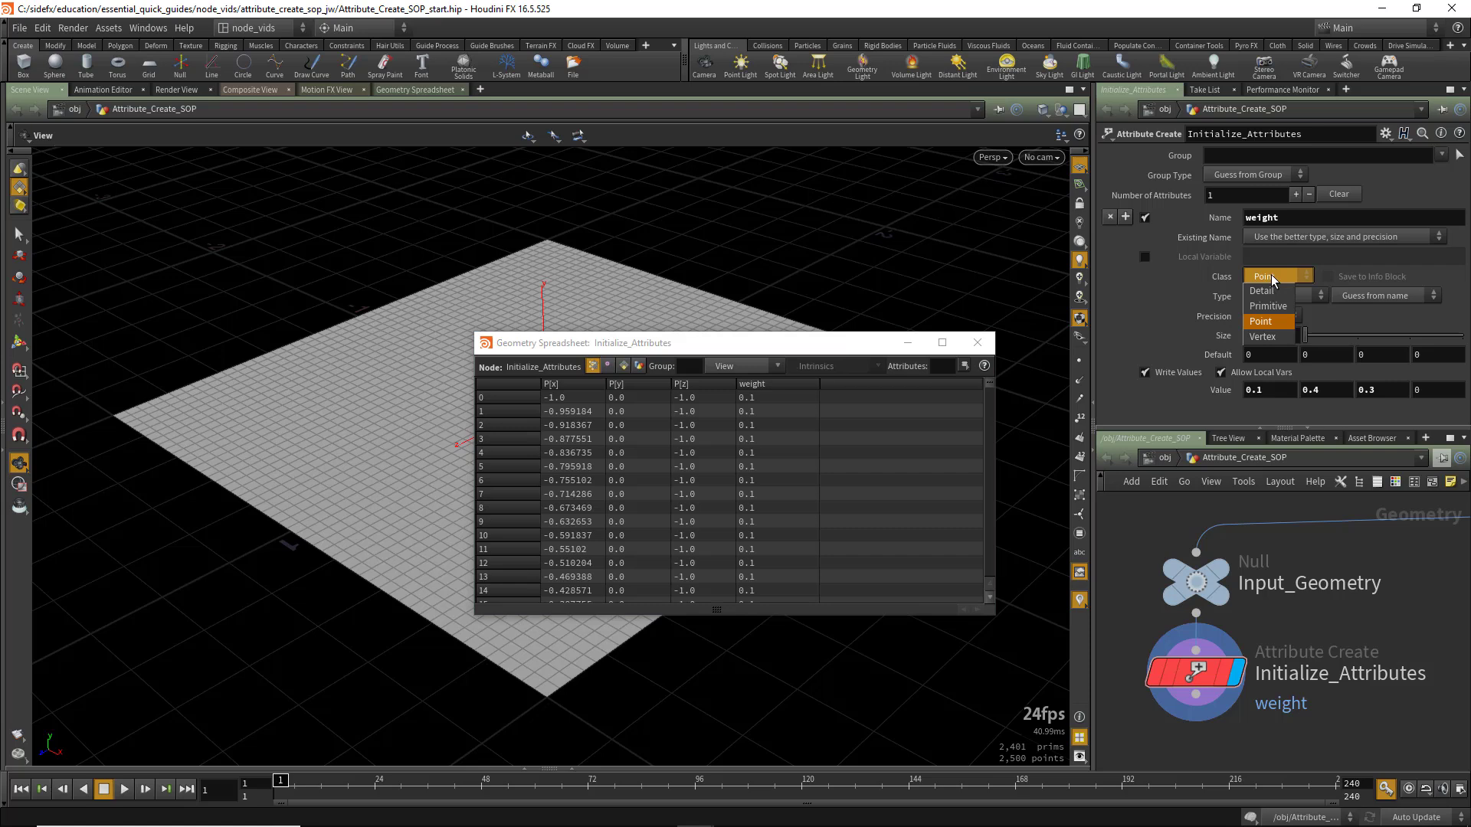
pyautogui.click(1276, 291)
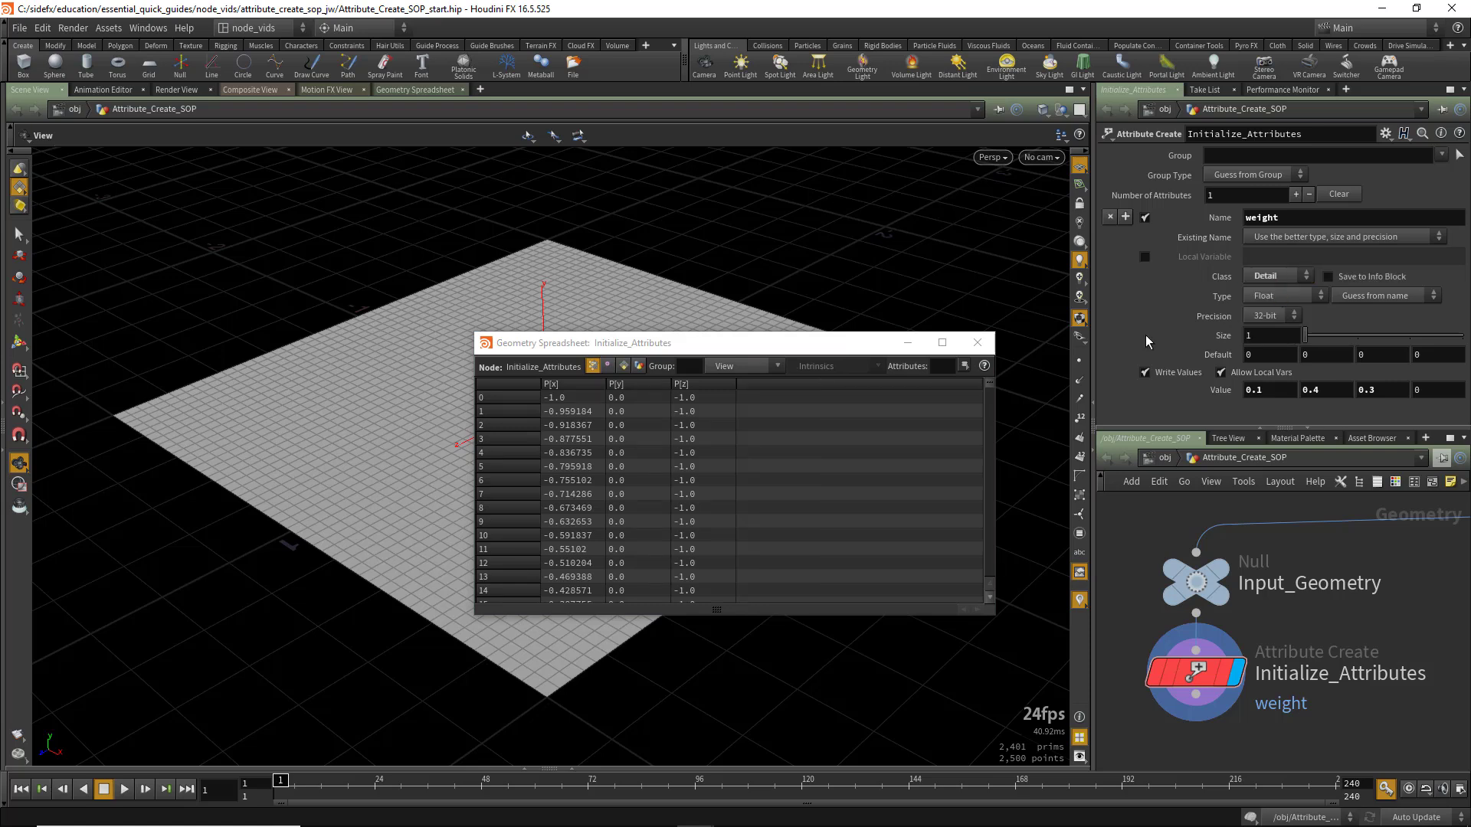
pyautogui.click(639, 365)
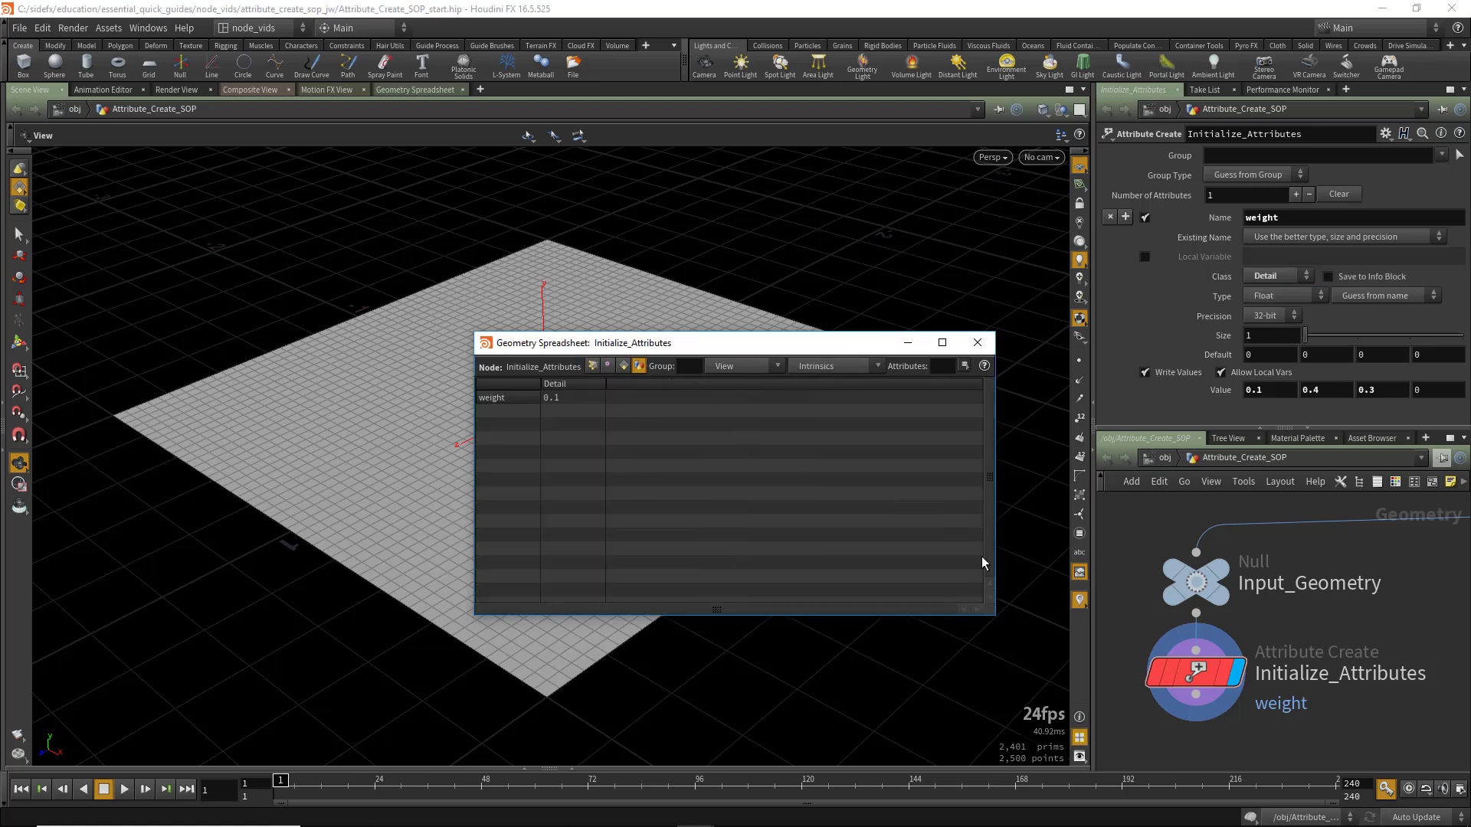
pyautogui.middleClick(1198, 673)
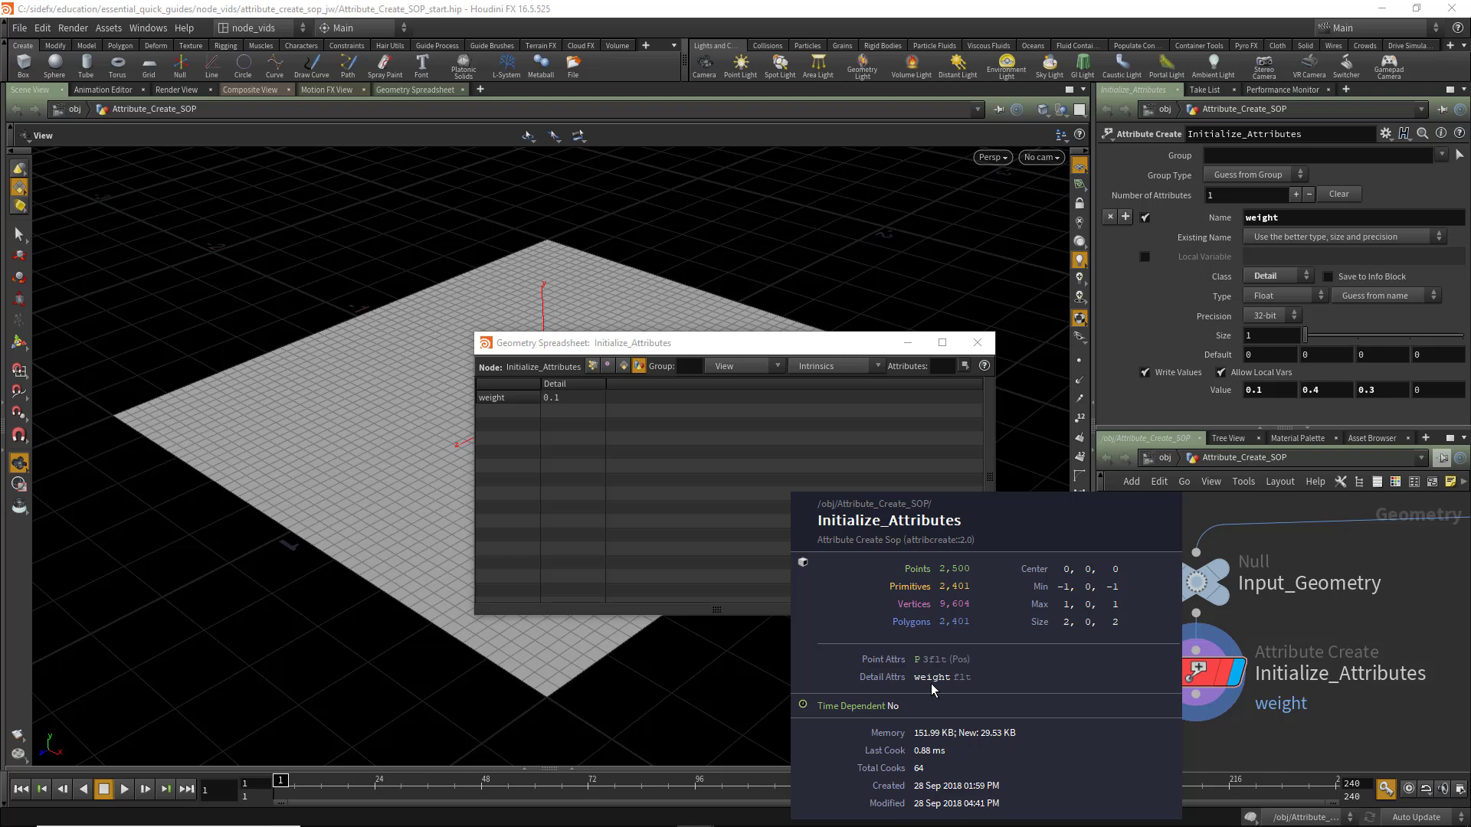
# Change the weight attribute's class to Primitive and check it in the spreadsheet's primitive view and the node info
pyautogui.click(1275, 275)
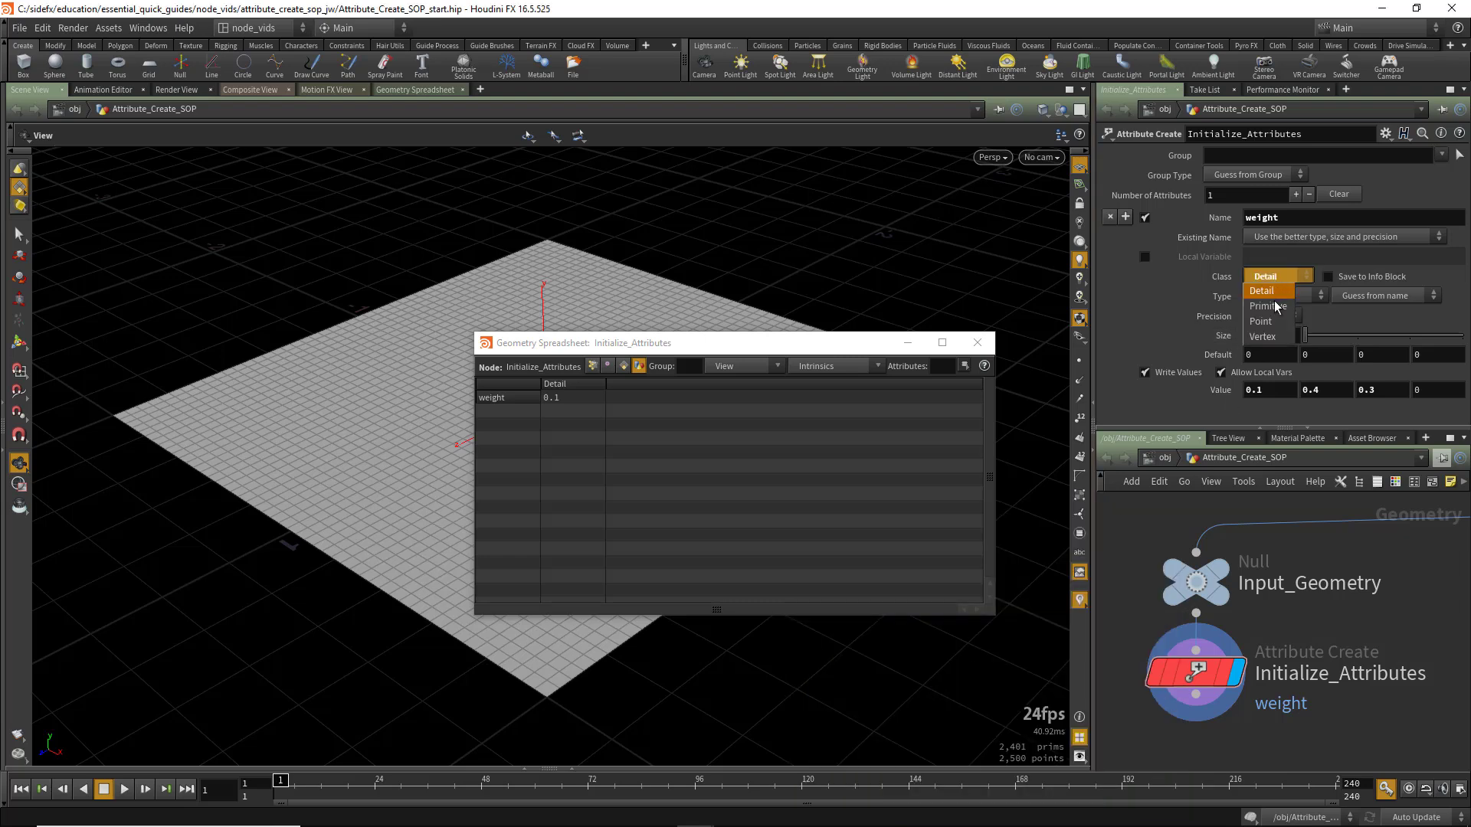
pyautogui.click(1275, 302)
pyautogui.click(624, 366)
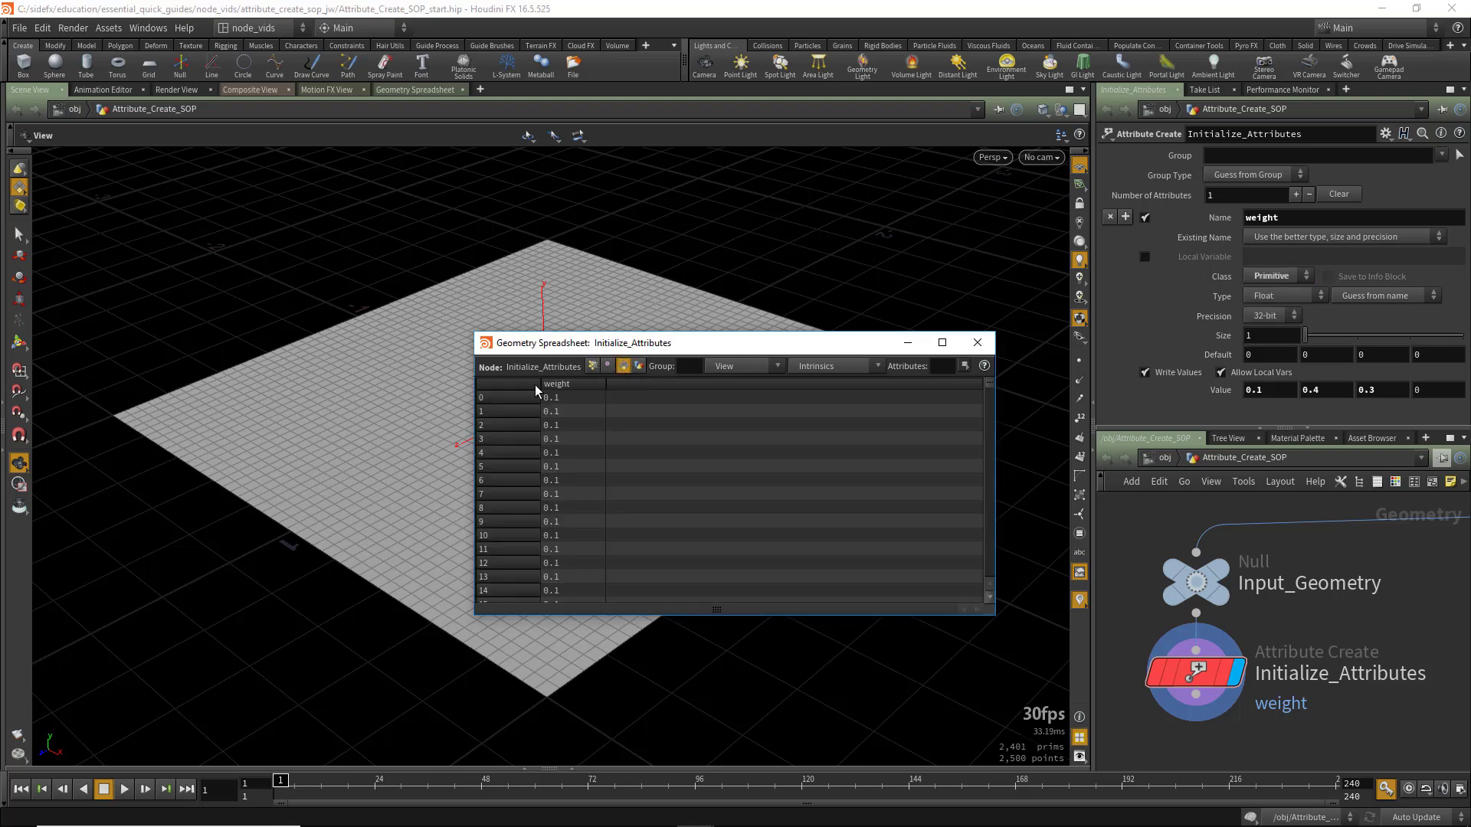
pyautogui.moveTo(1197, 668); pyautogui.dragTo(1134, 669, button='middle')
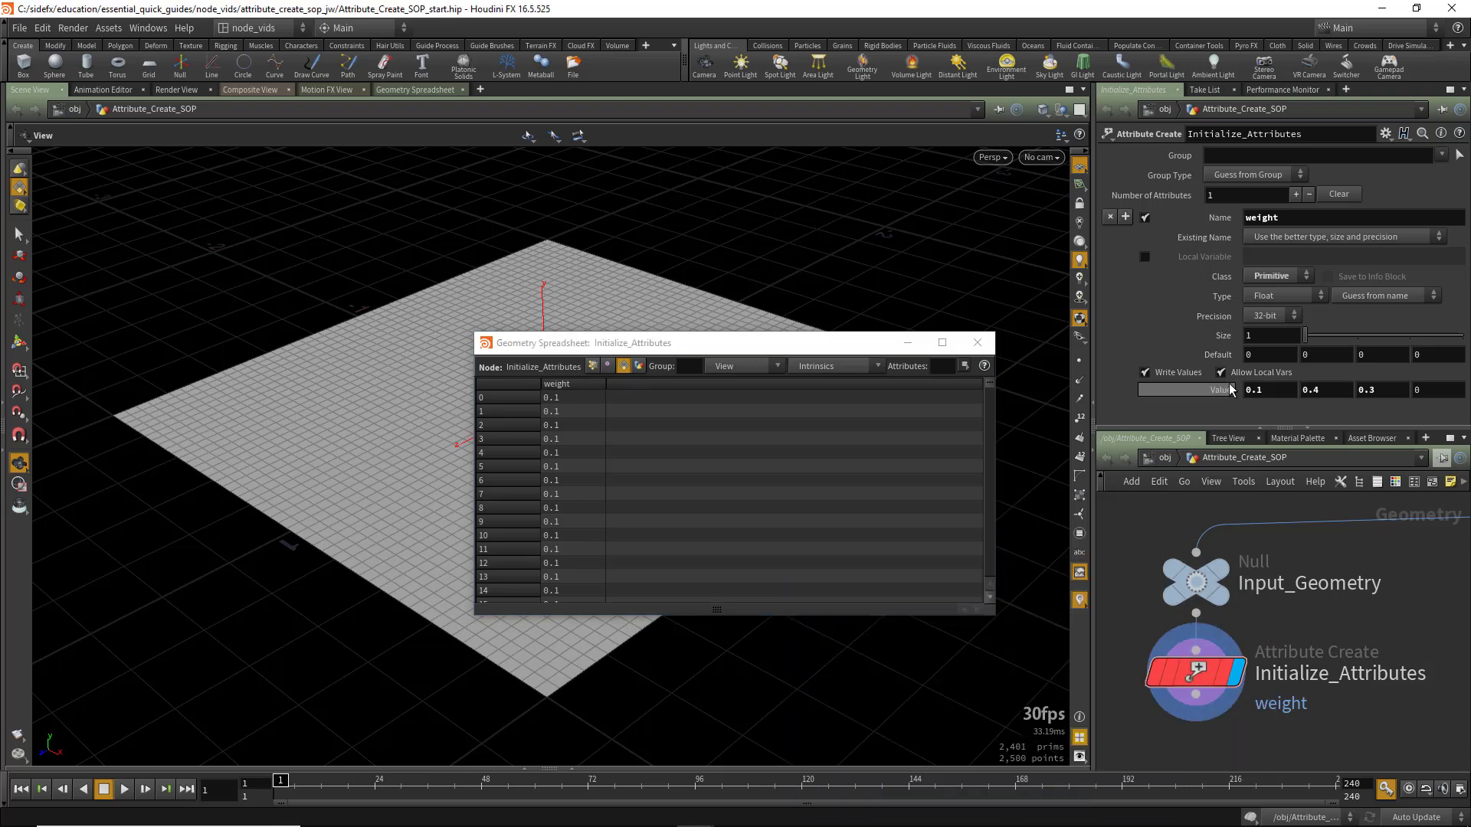
# Change the weight attribute's class to Vertex and show the vertex values in the geometry spreadsheet
pyautogui.click(1270, 277)
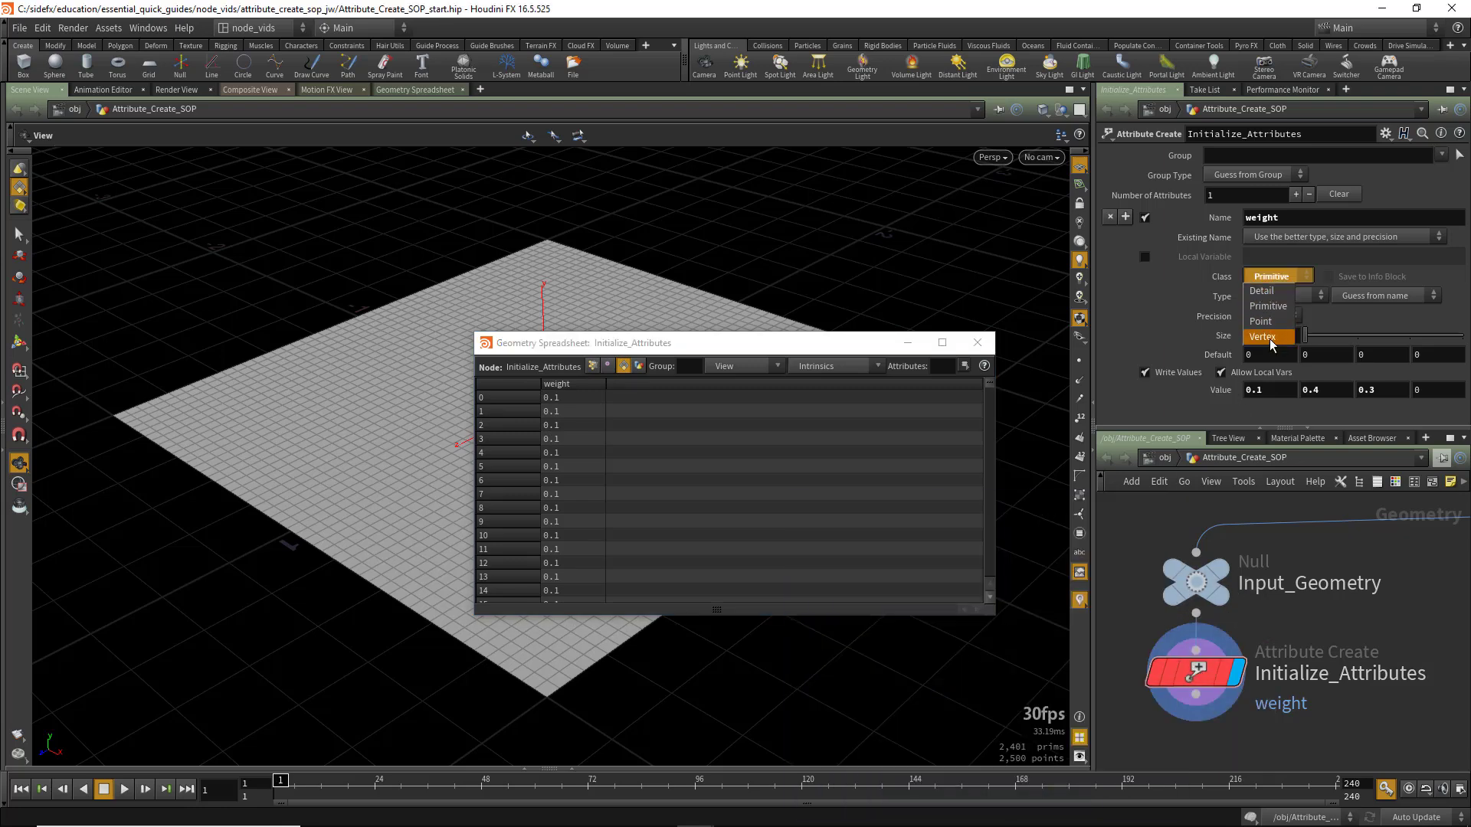
pyautogui.click(1266, 337)
pyautogui.click(607, 365)
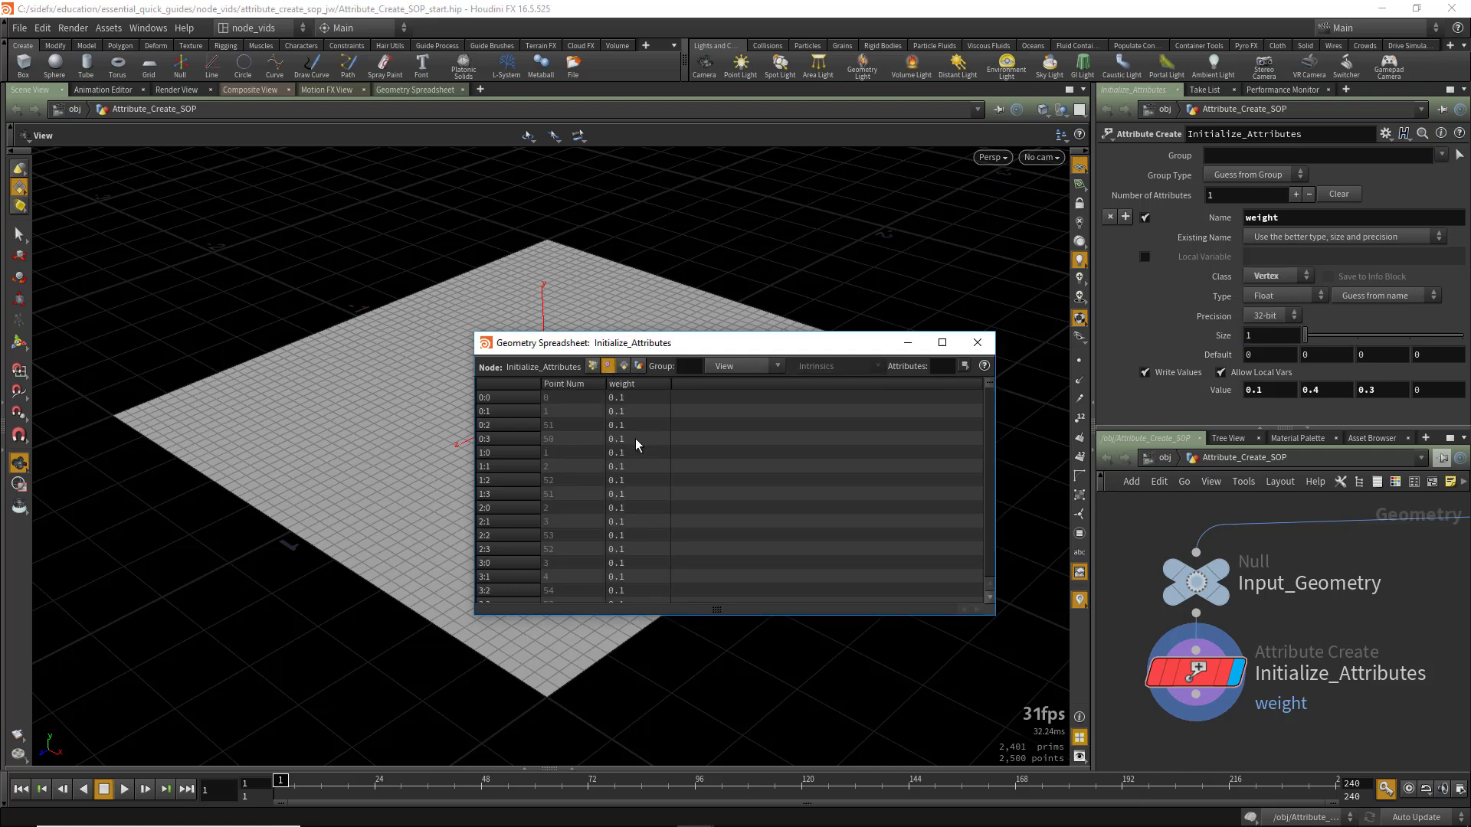